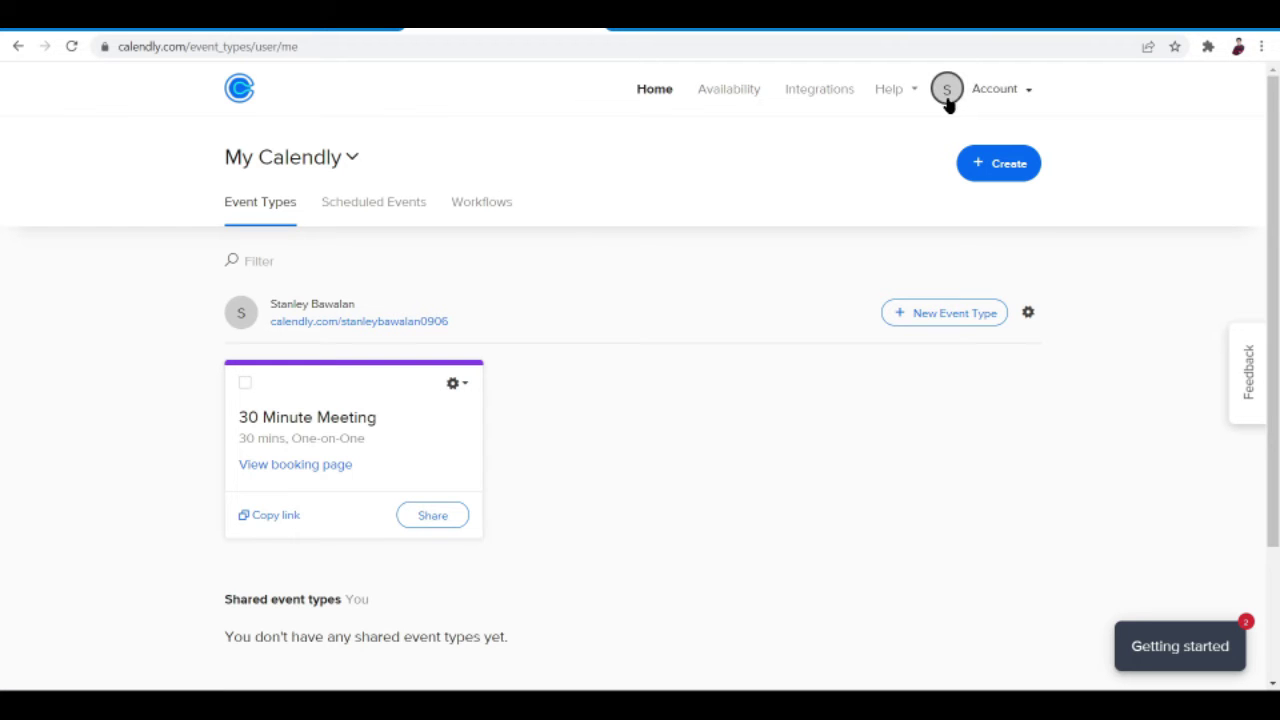
Open the Account dropdown on the event types page and close it again
click(1006, 98)
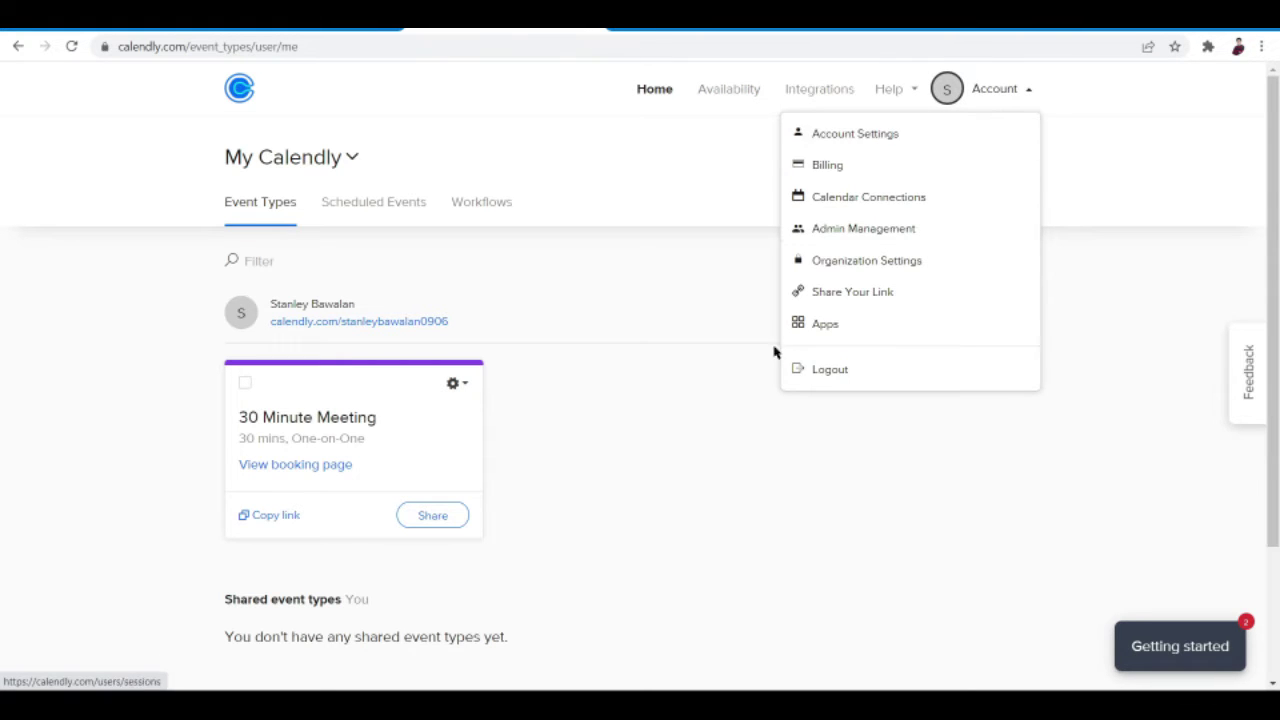
click(1121, 122)
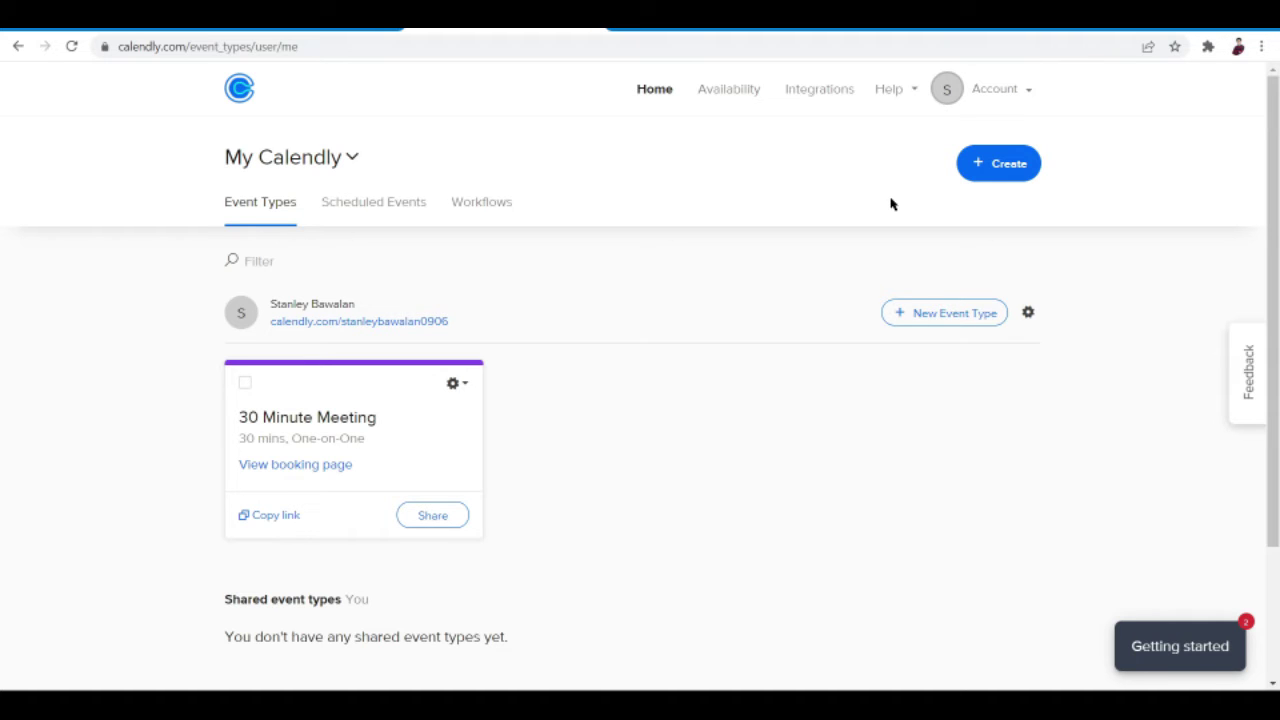
Go to the Integrations page and open the Zoom integration card
click(821, 100)
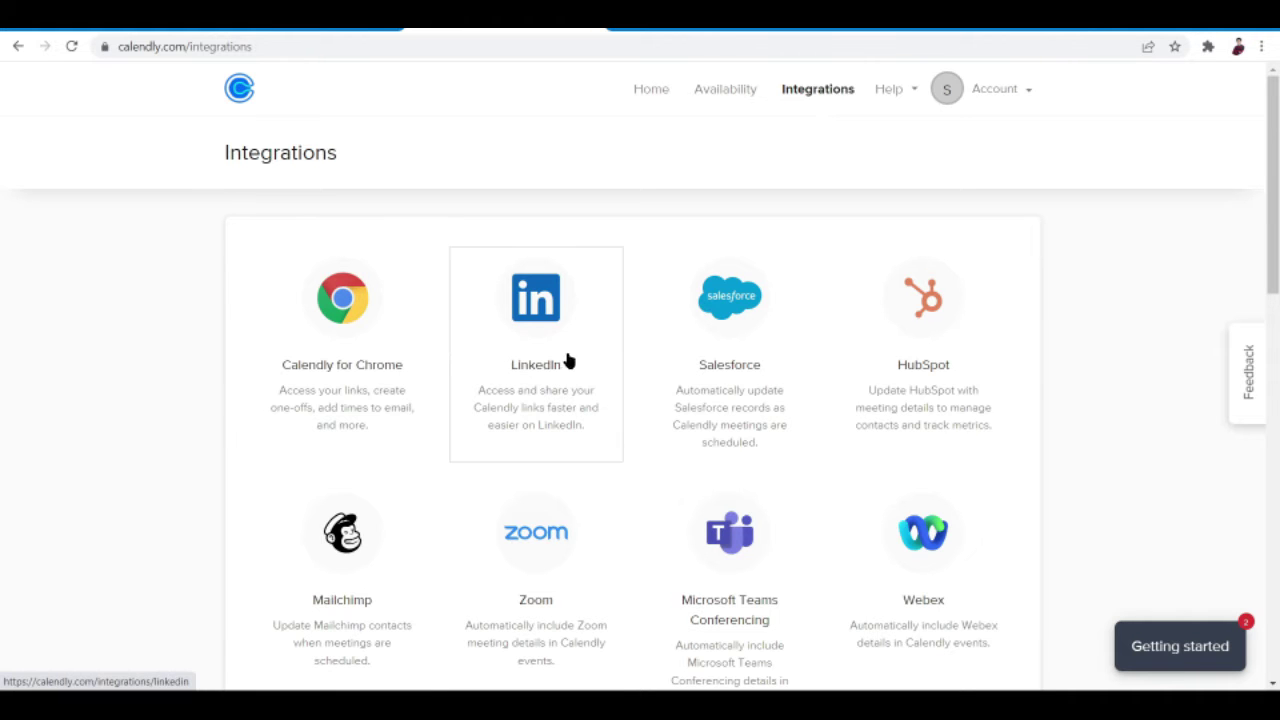
scroll(570, 559, down, 1)
click(569, 551)
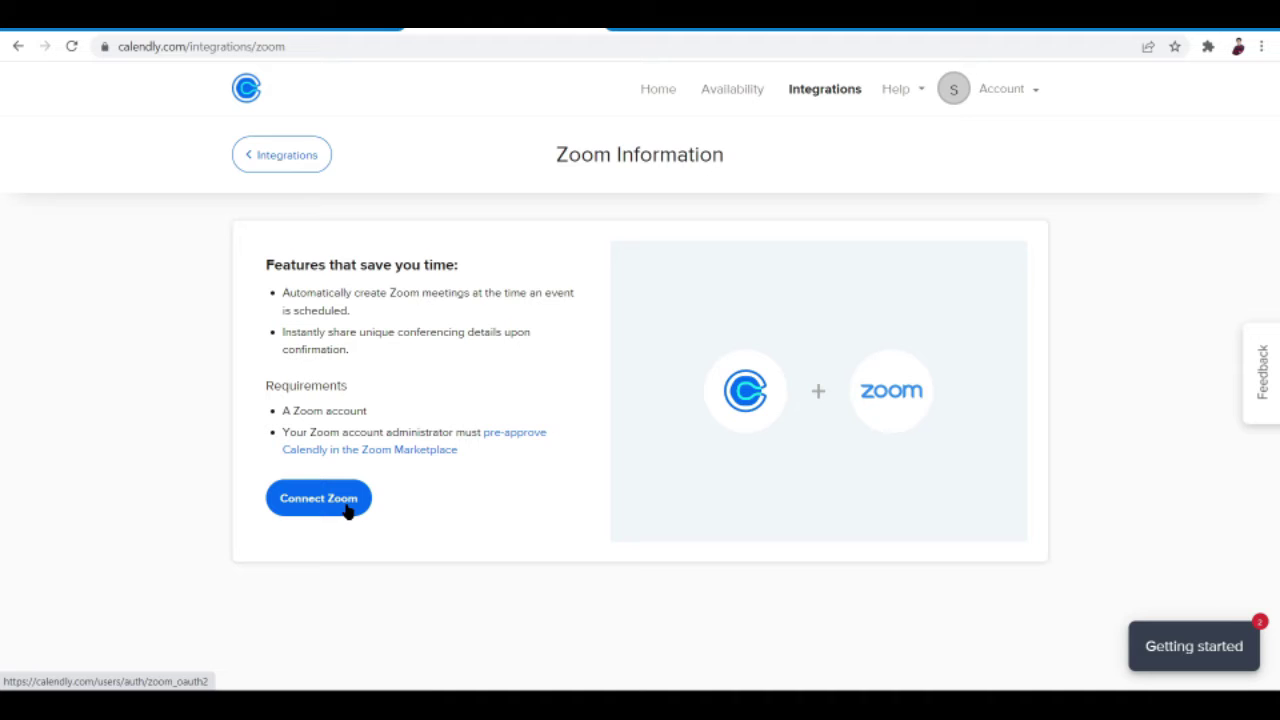
Connect Zoom with a Google sign-in, granting shared access and authorizing Calendly
click(348, 510)
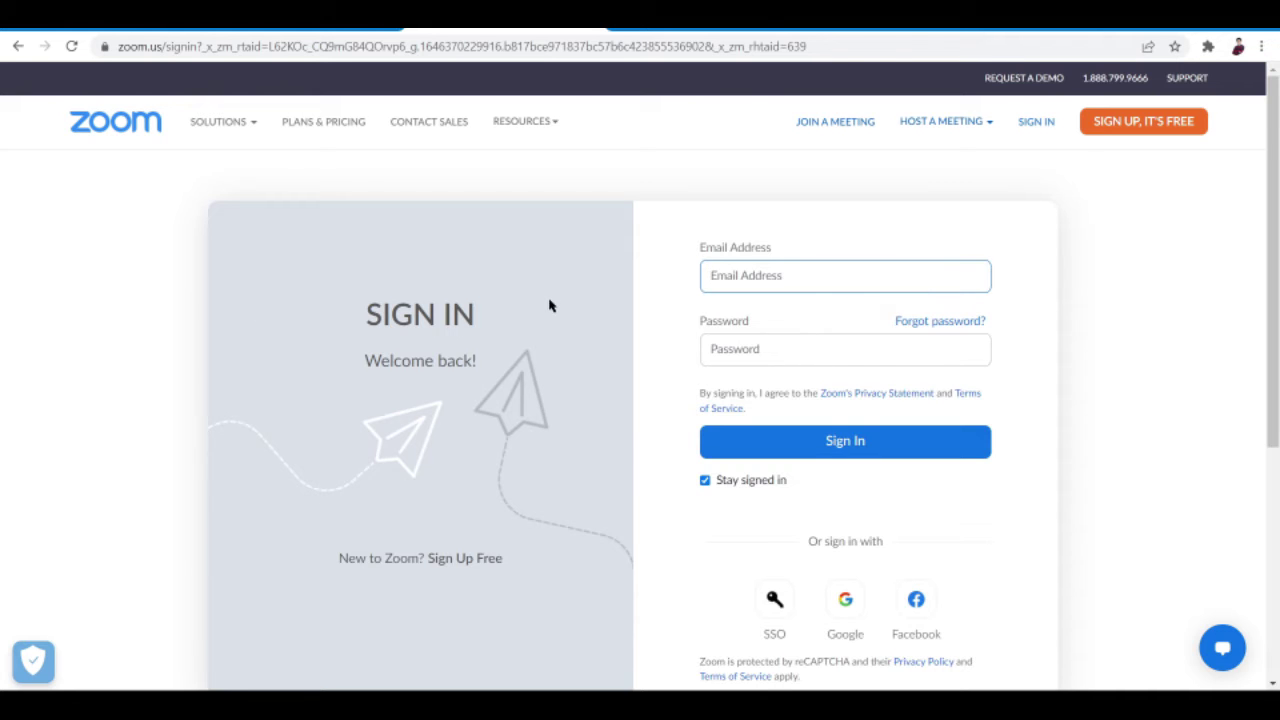
scroll(549, 306, down, 1)
click(865, 481)
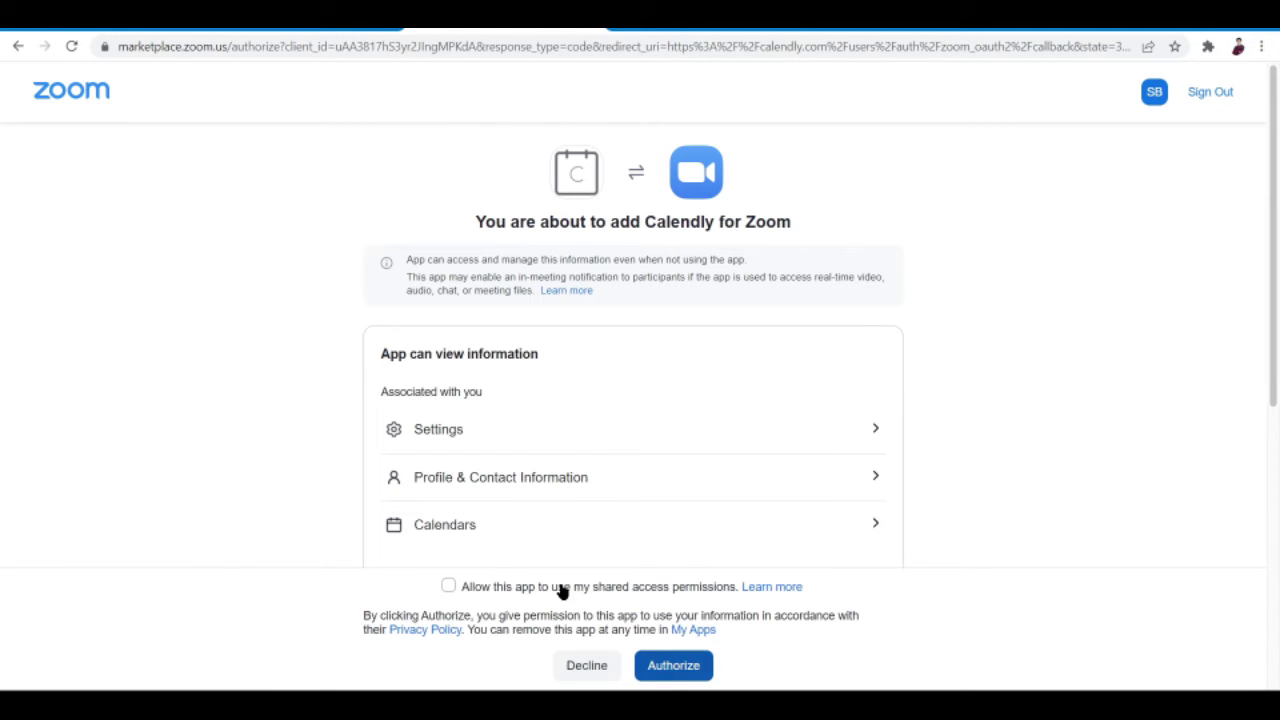
click(448, 586)
click(673, 665)
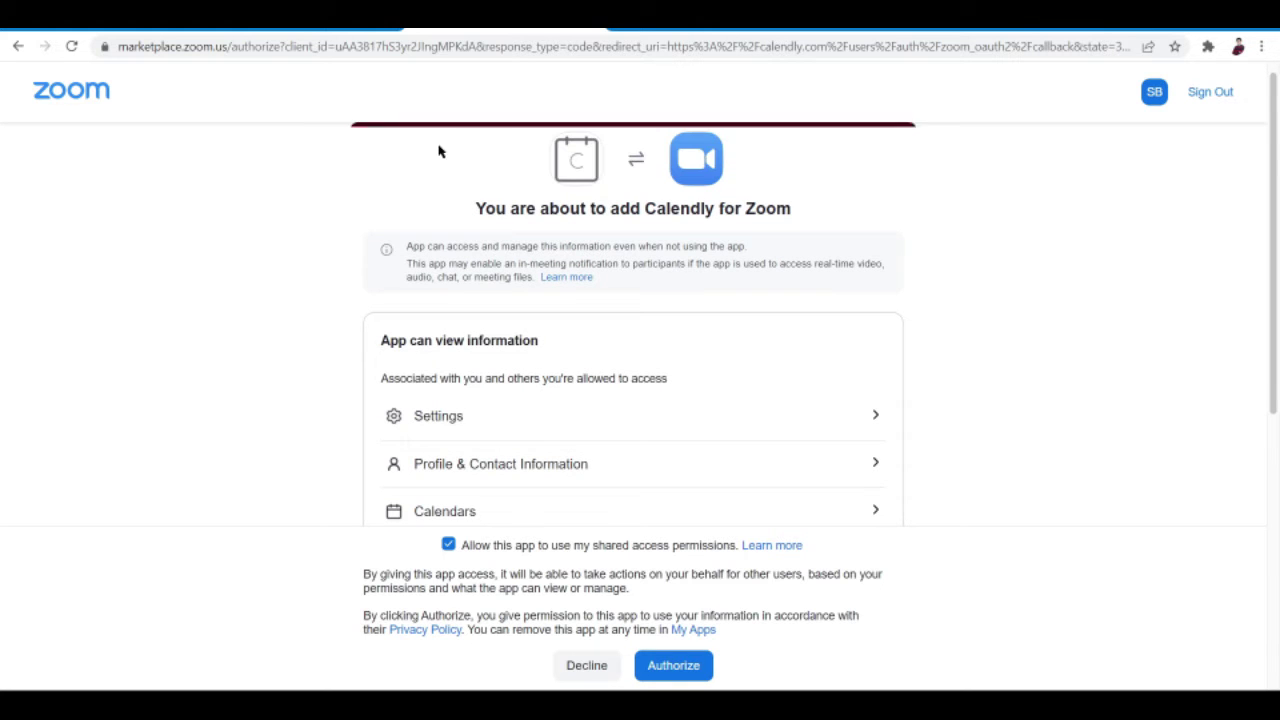
Retry authorizing Calendly, then go back after the install is refused pending admin approval
scroll(394, 454, down, 2)
scroll(396, 462, down, 3)
click(692, 665)
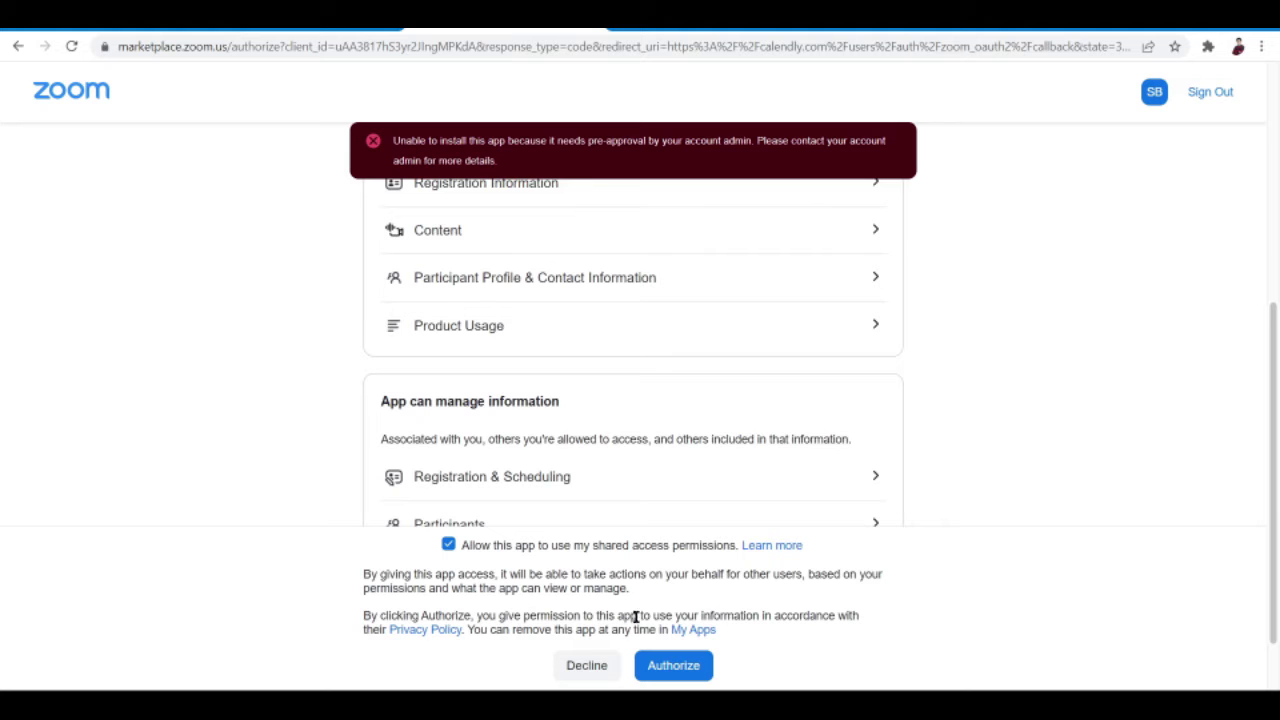
scroll(671, 254, down, 1)
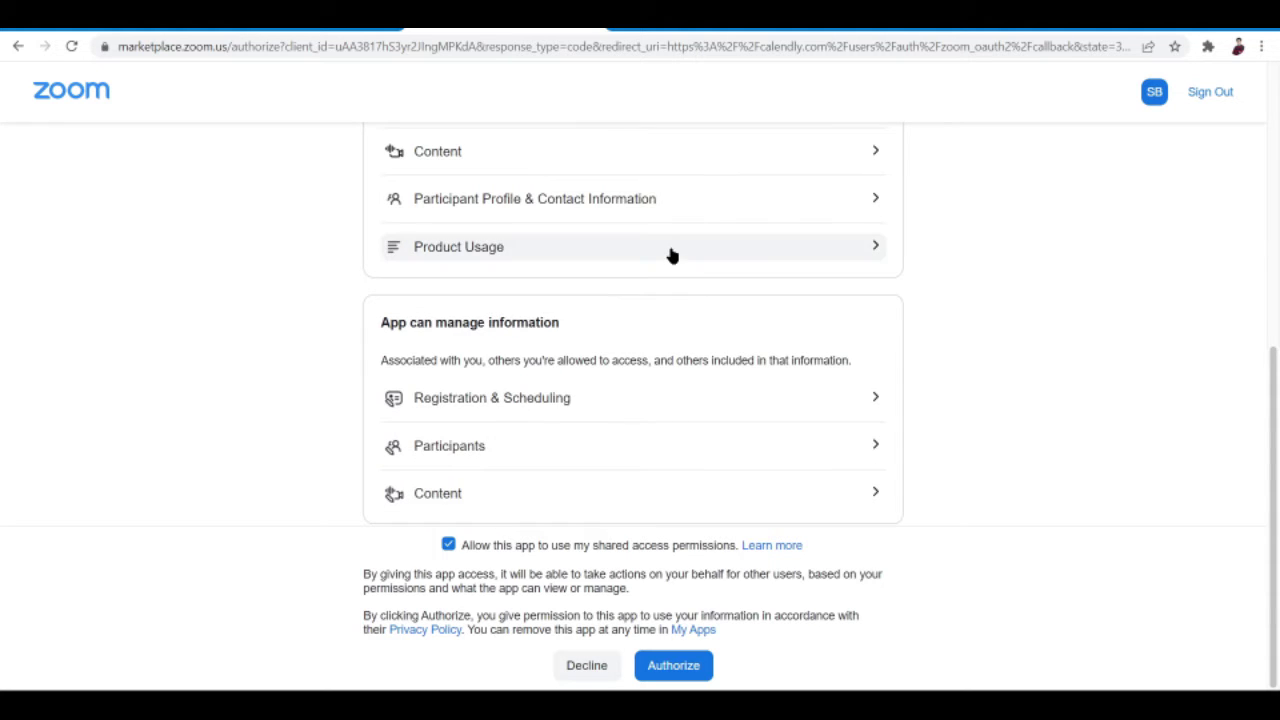
scroll(852, 172, up, 5)
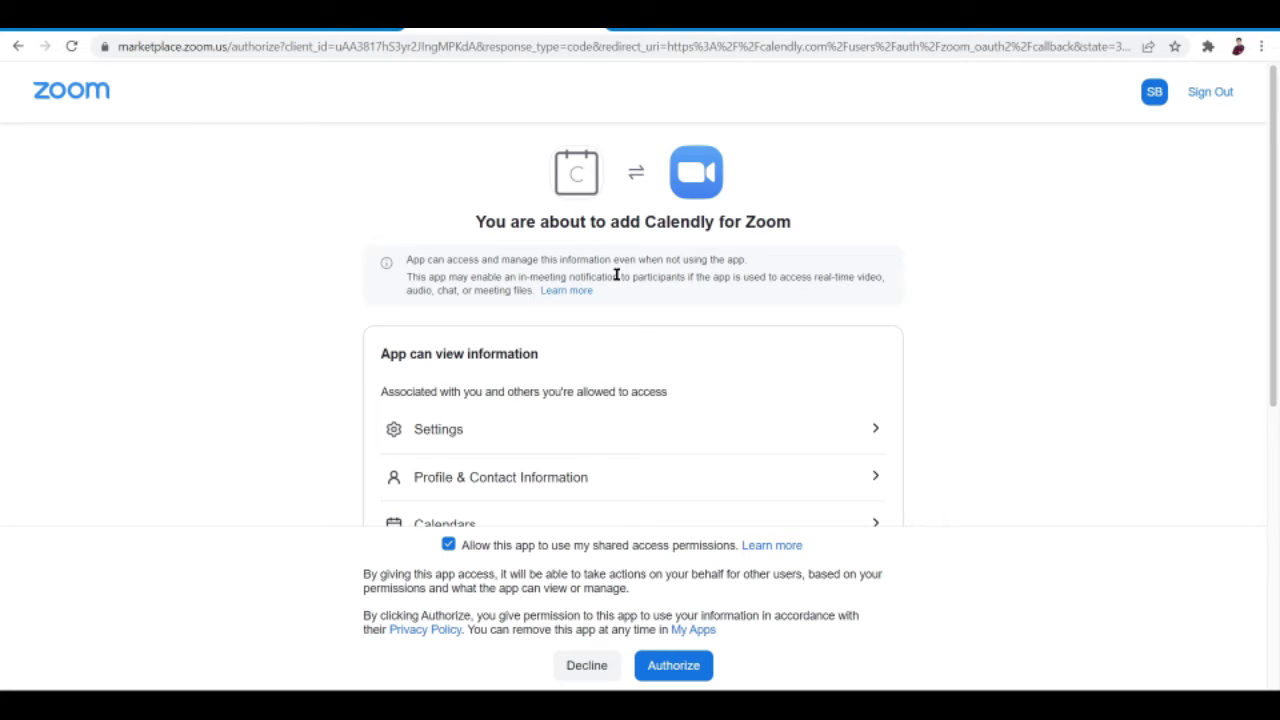
scroll(738, 338, down, 3)
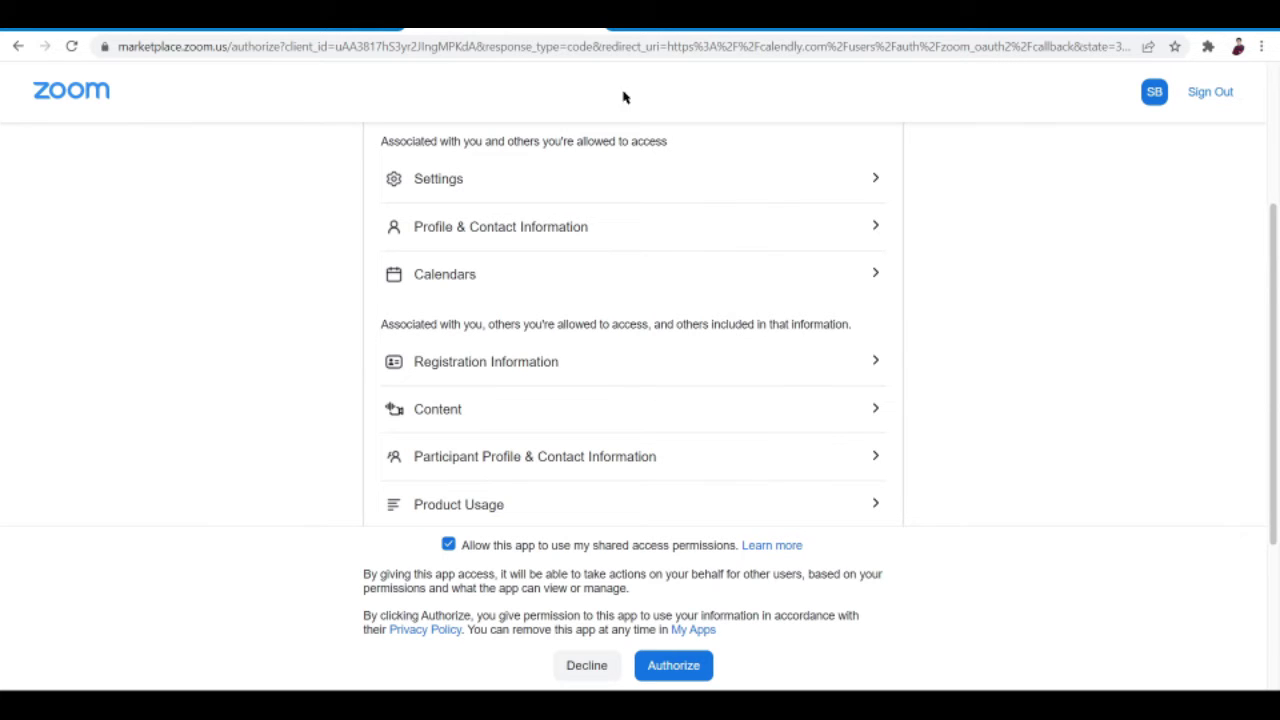
click(18, 46)
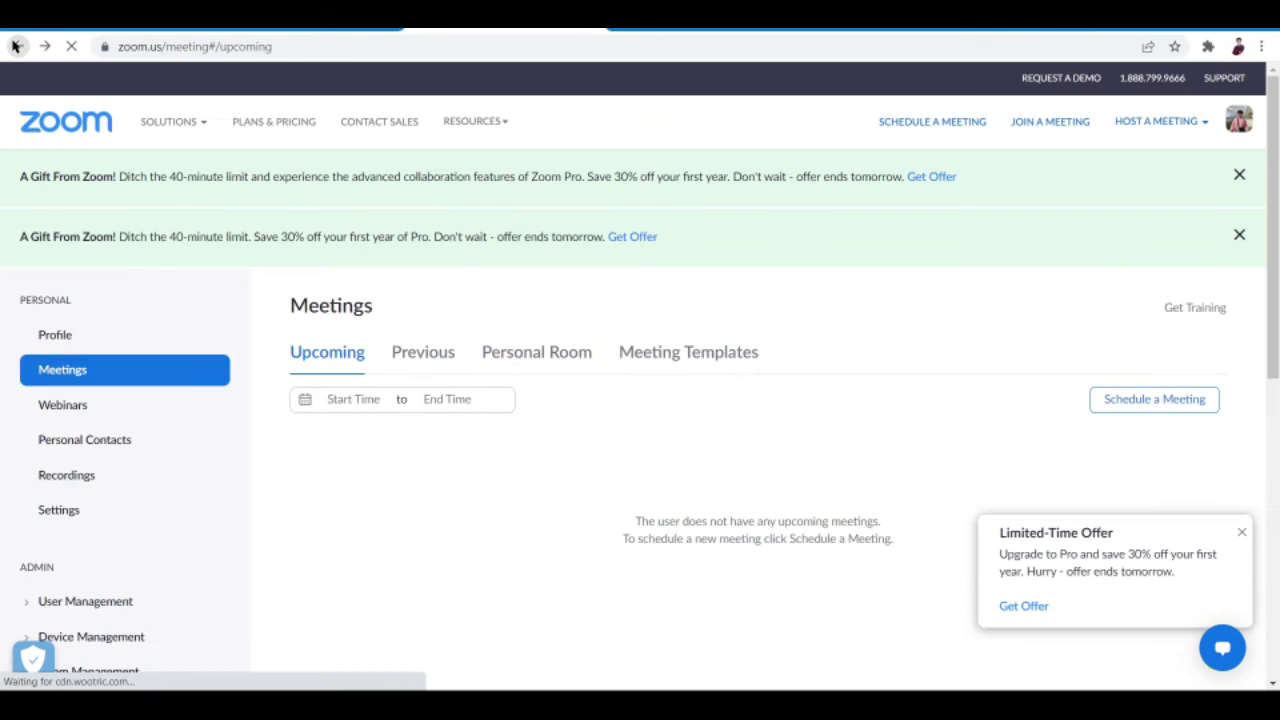
Return to Calendly integrations and browse the whole catalogue down to the bottom and back
click(15, 46)
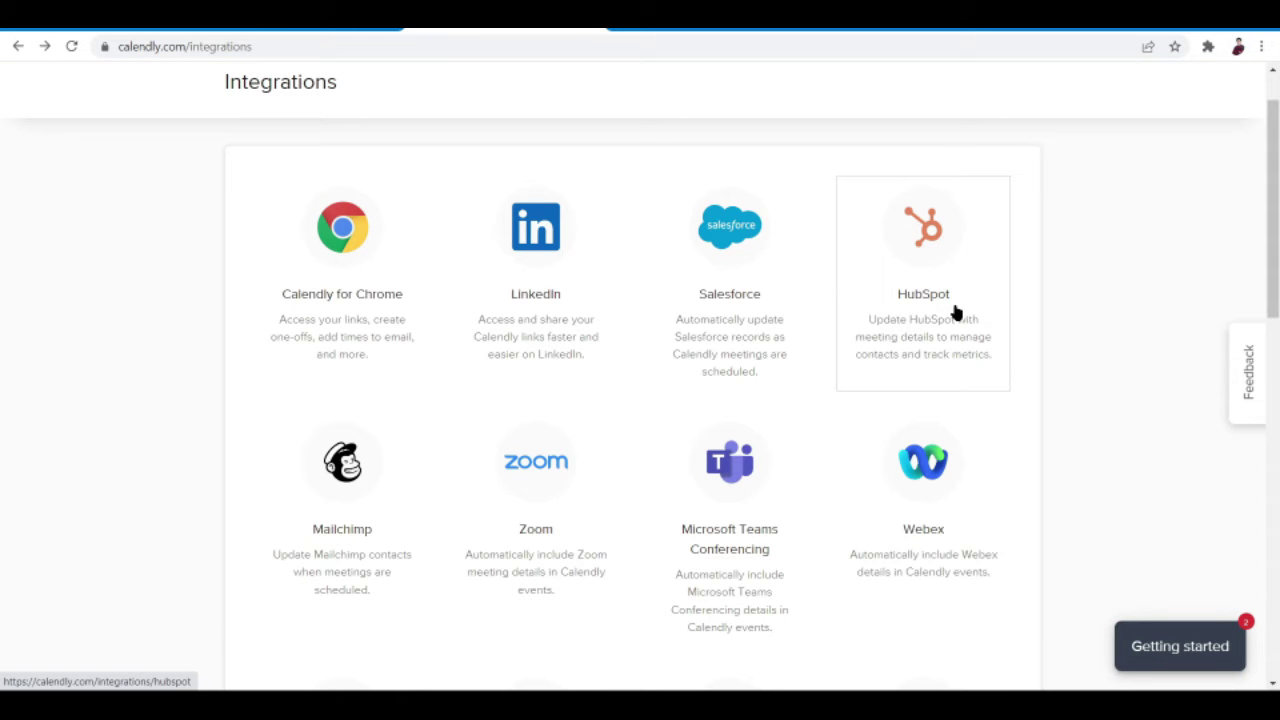
scroll(955, 313, down, 2)
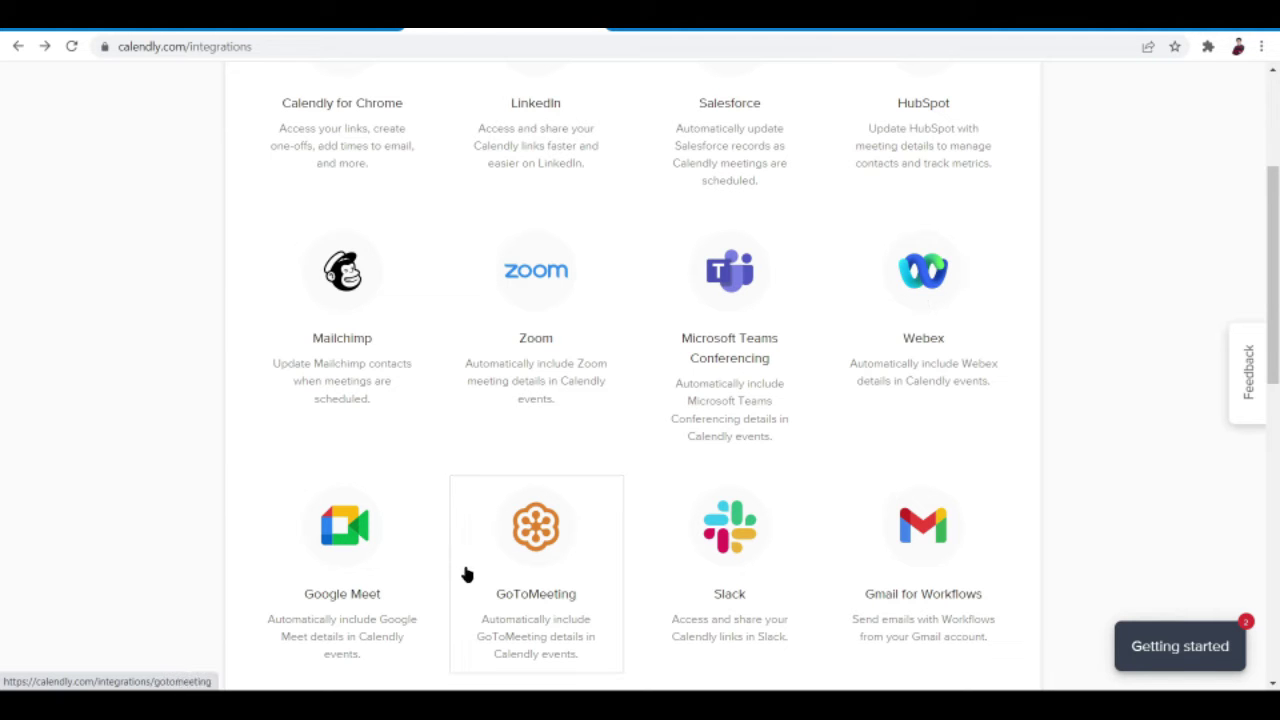
scroll(386, 597, down, 1)
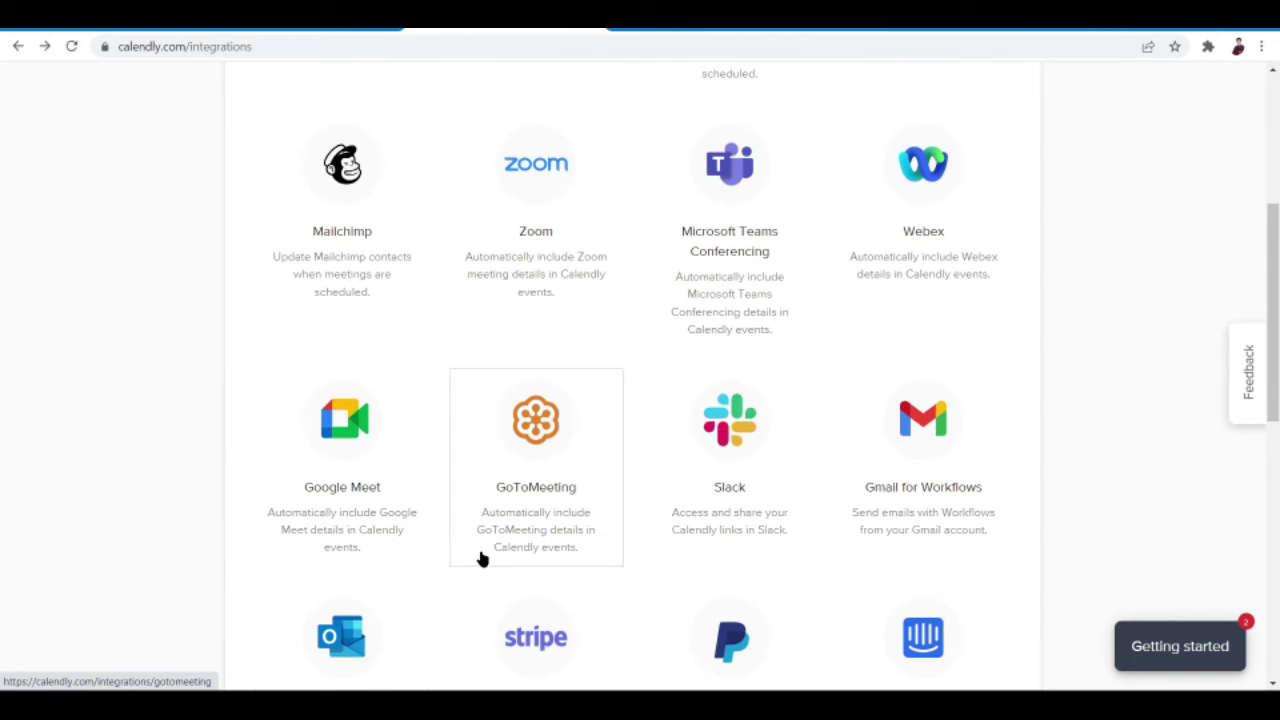
scroll(921, 404, down, 2)
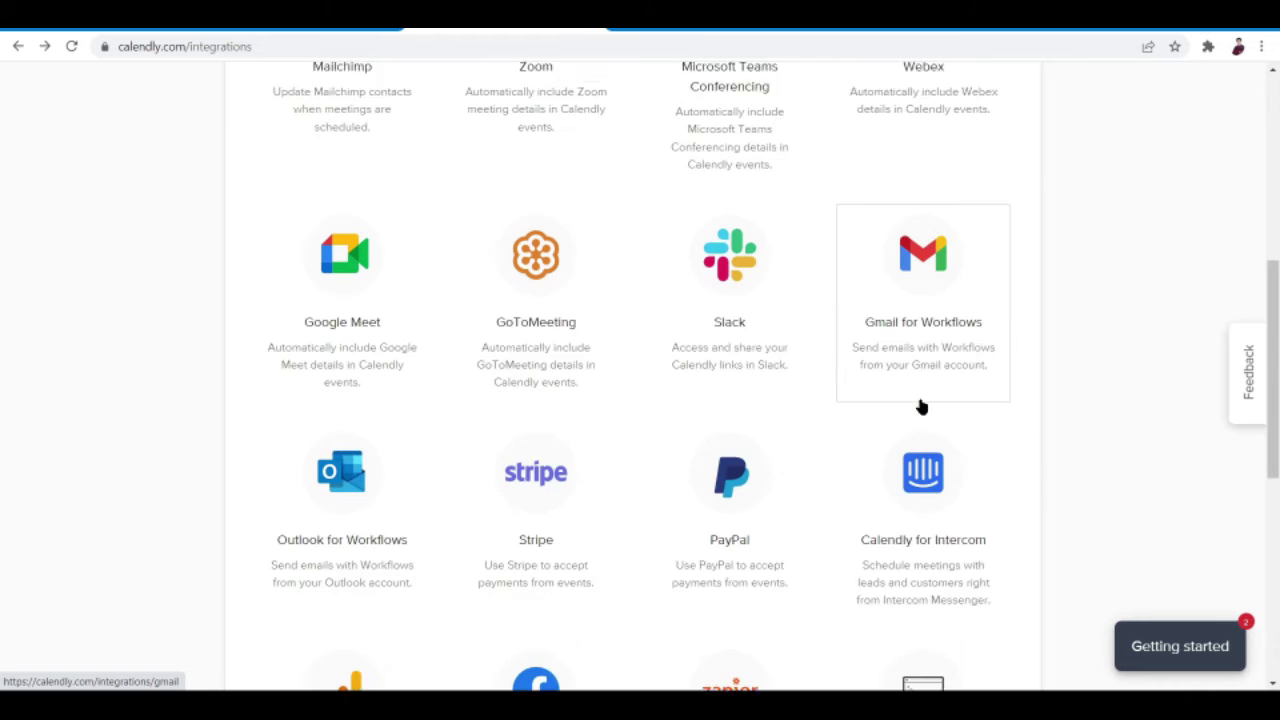
scroll(921, 404, down, 1)
scroll(921, 405, down, 2)
scroll(921, 405, down, 2)
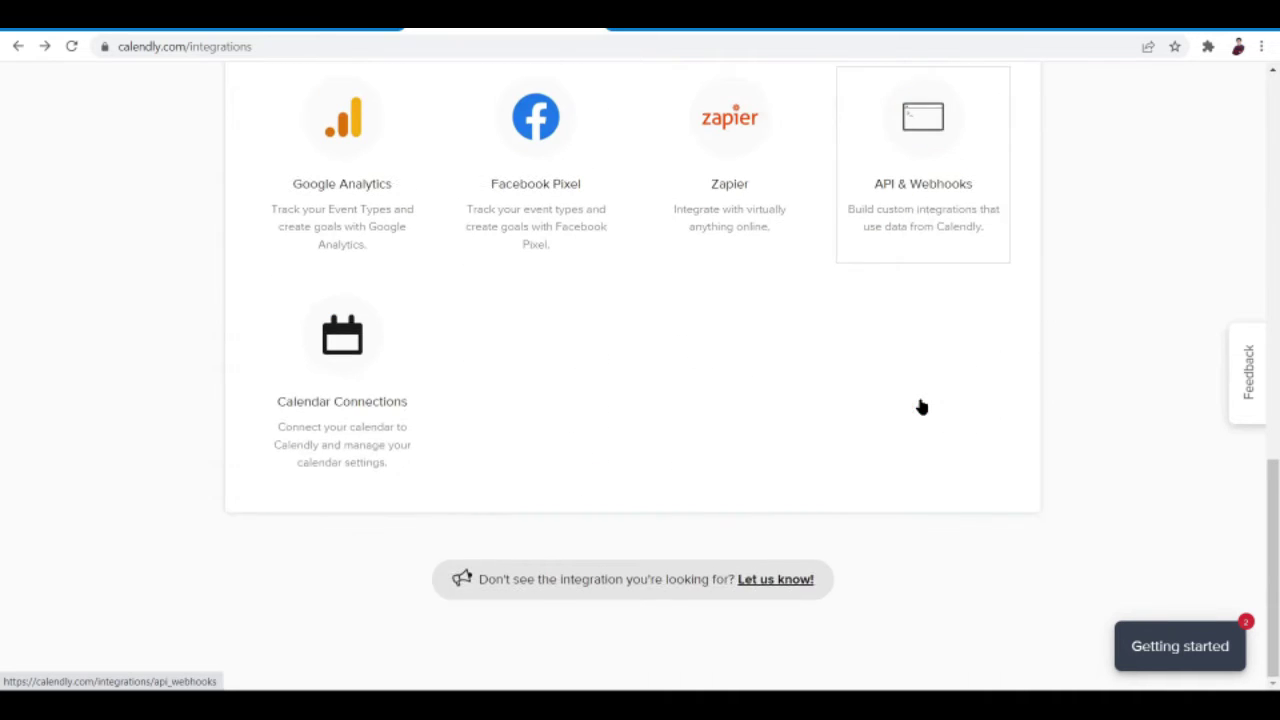
scroll(921, 405, up, 1)
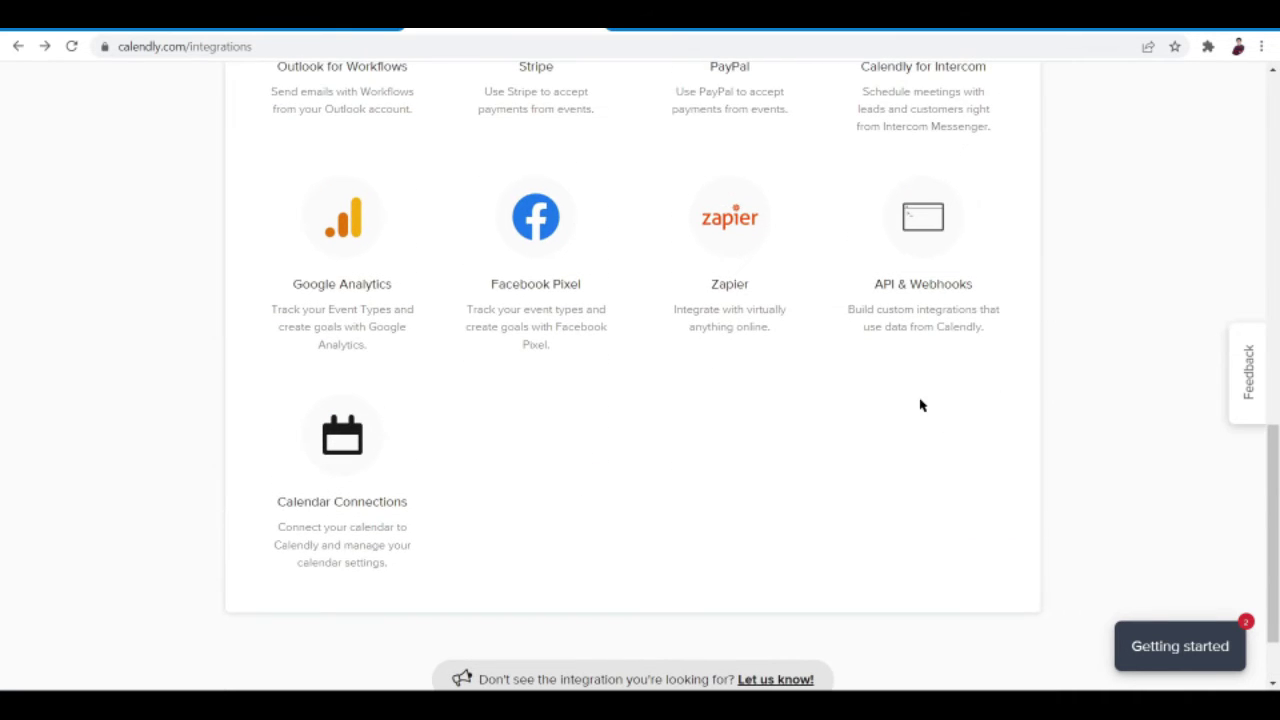
scroll(921, 405, down, 1)
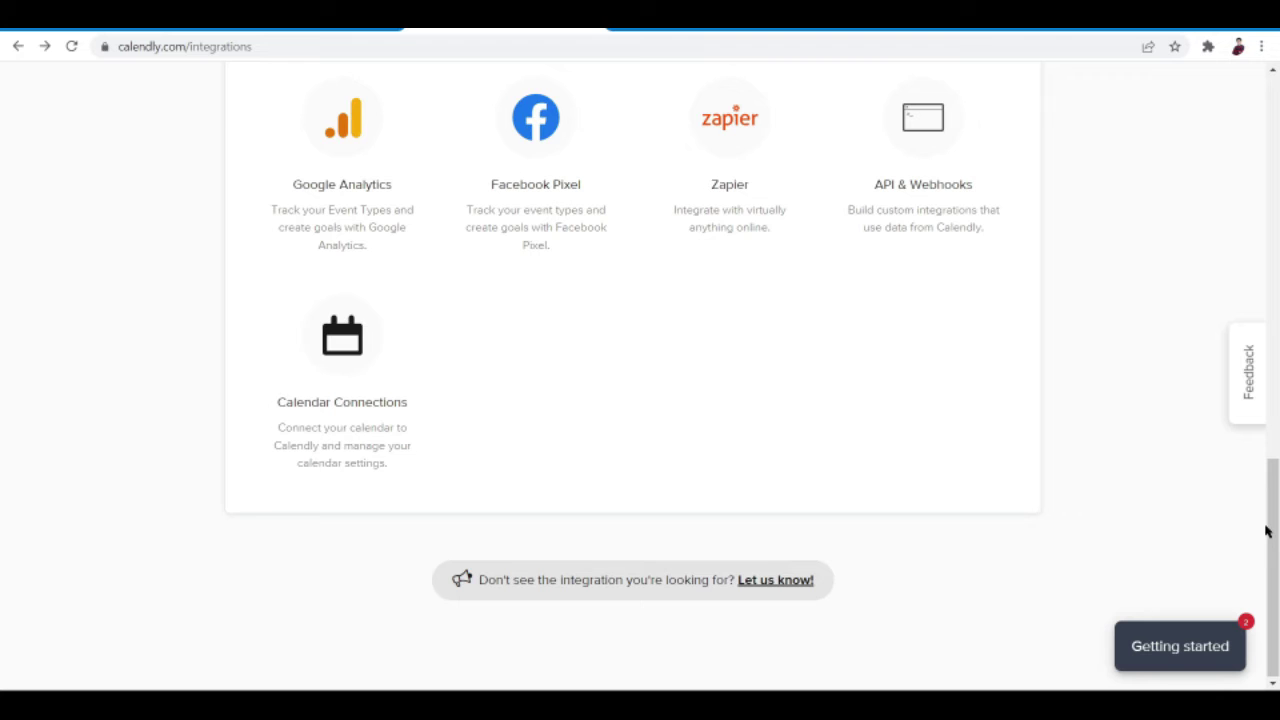
mouse_move(1266, 531)
mouse_down()
mouse_move(1276, 132)
mouse_move(1265, 307)
mouse_move(1278, 163)
mouse_up()
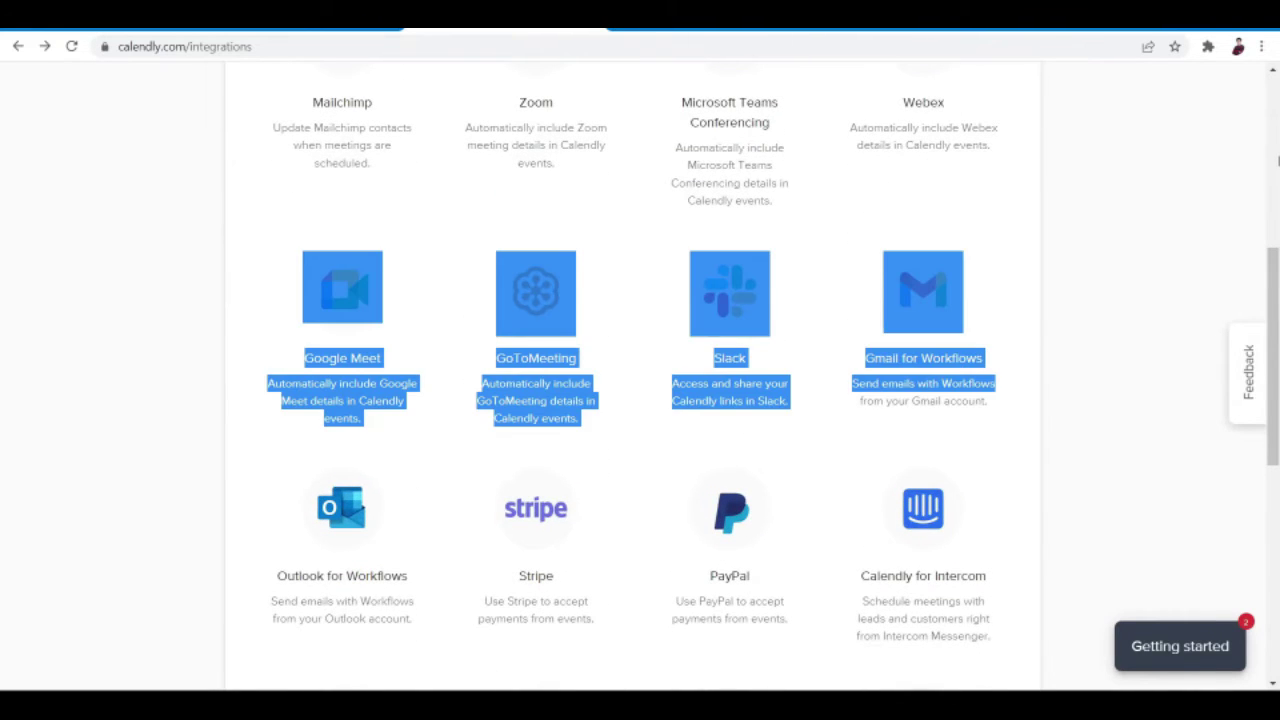
Install the Calendly for Chrome extension from the Chrome Web Store
click(1274, 160)
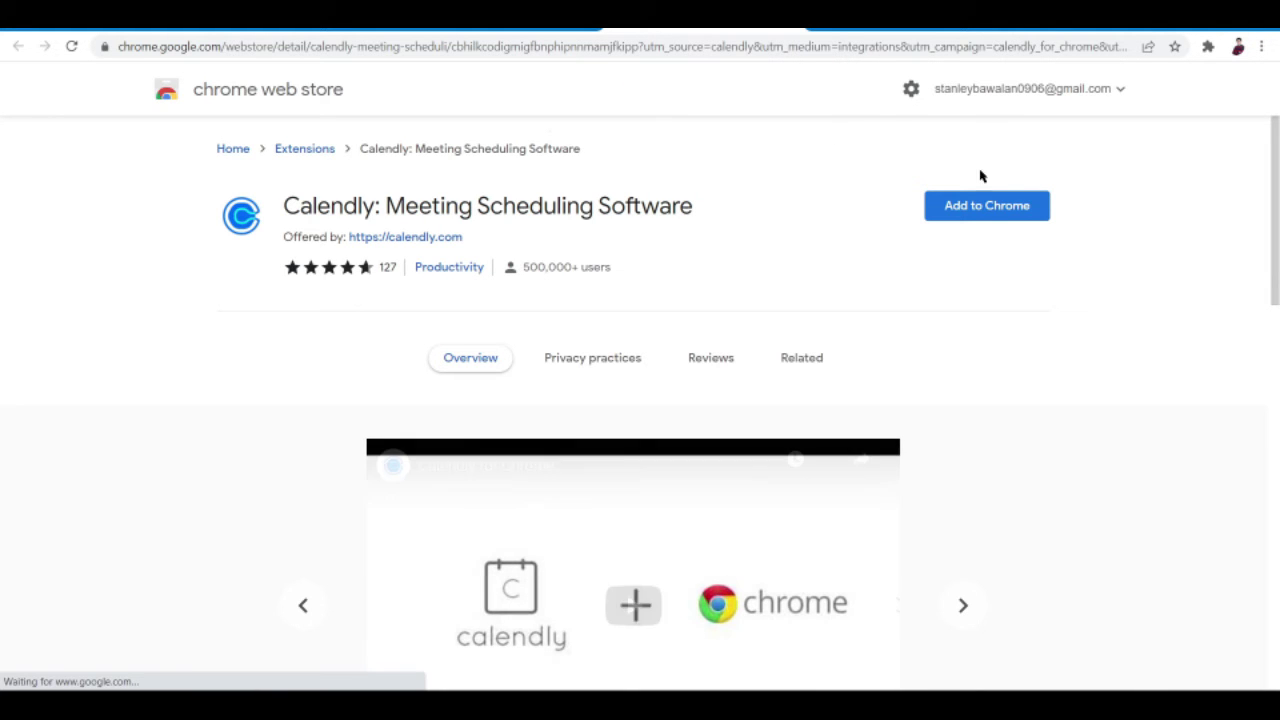
click(986, 207)
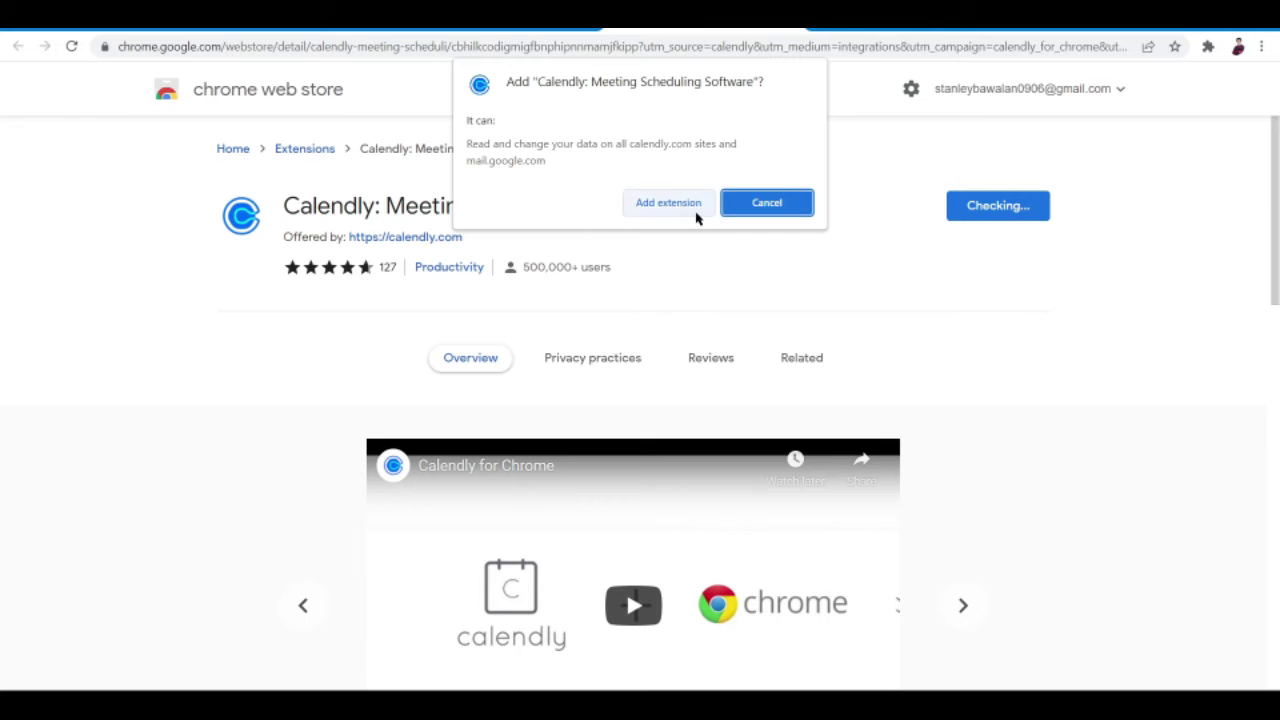
click(694, 210)
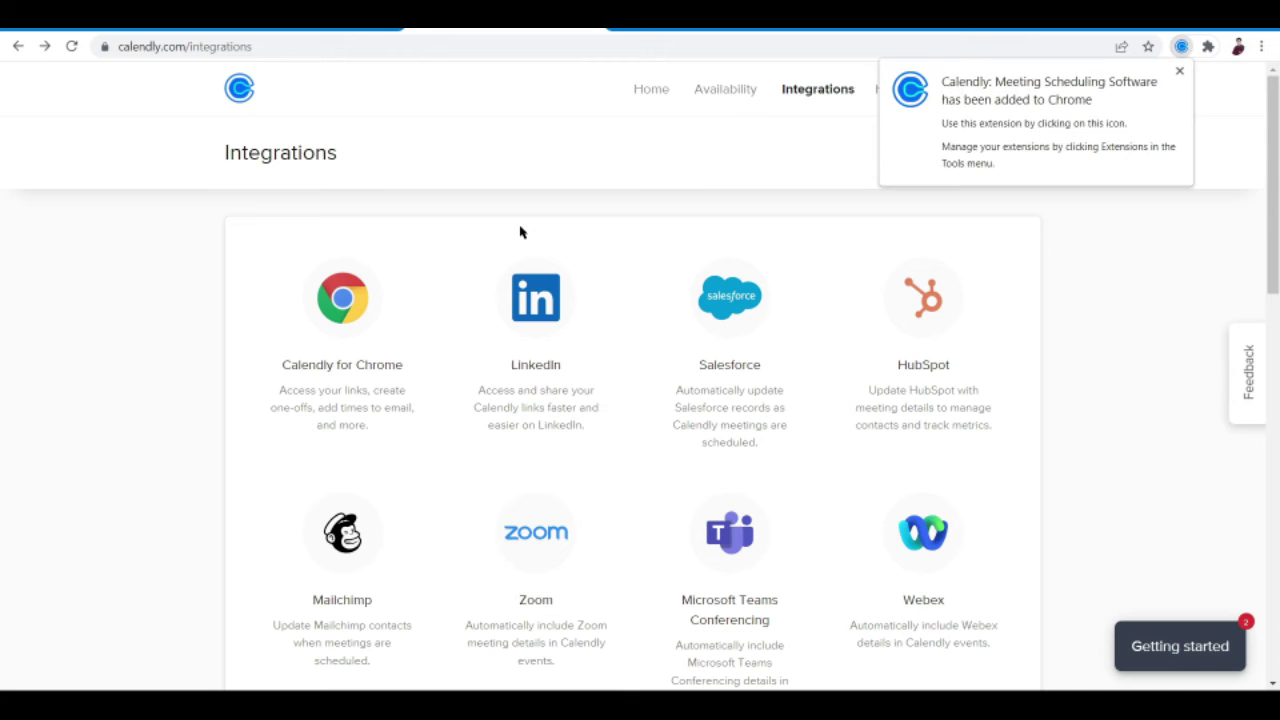
Dismiss the notice, view the 30 Minute Meeting in the Calendly extension panel, then close it
click(1179, 71)
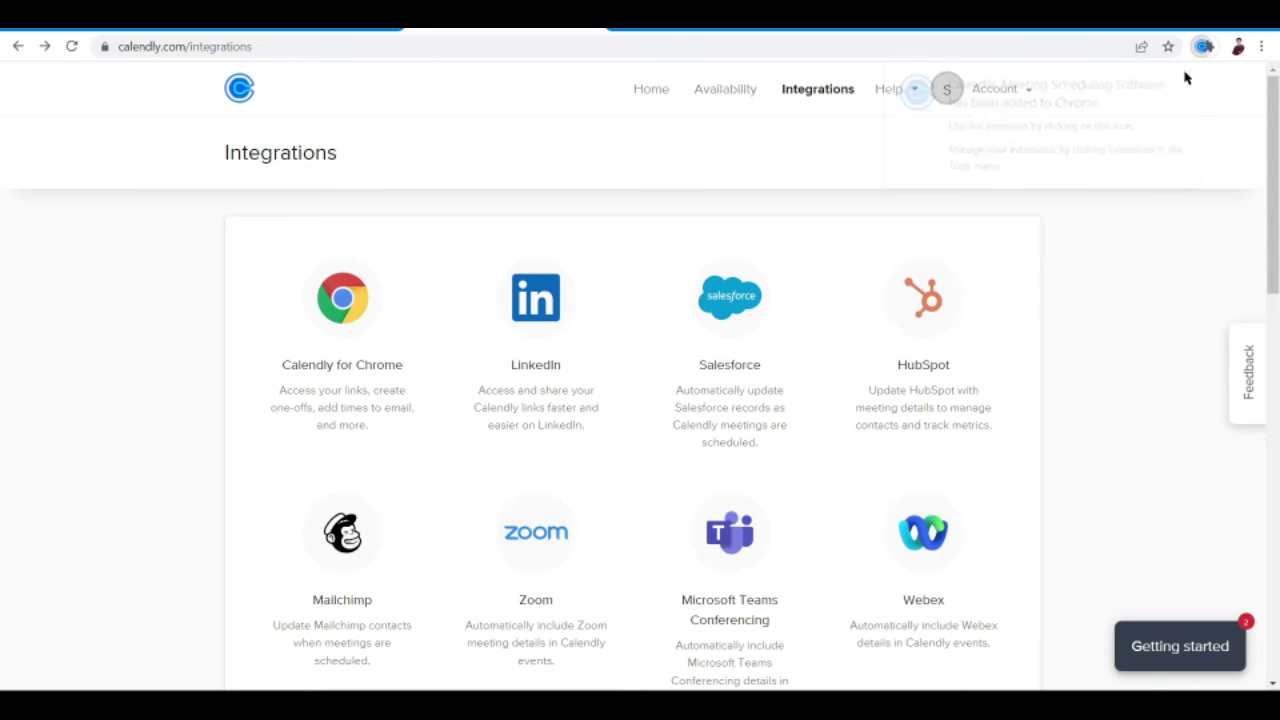
click(1207, 50)
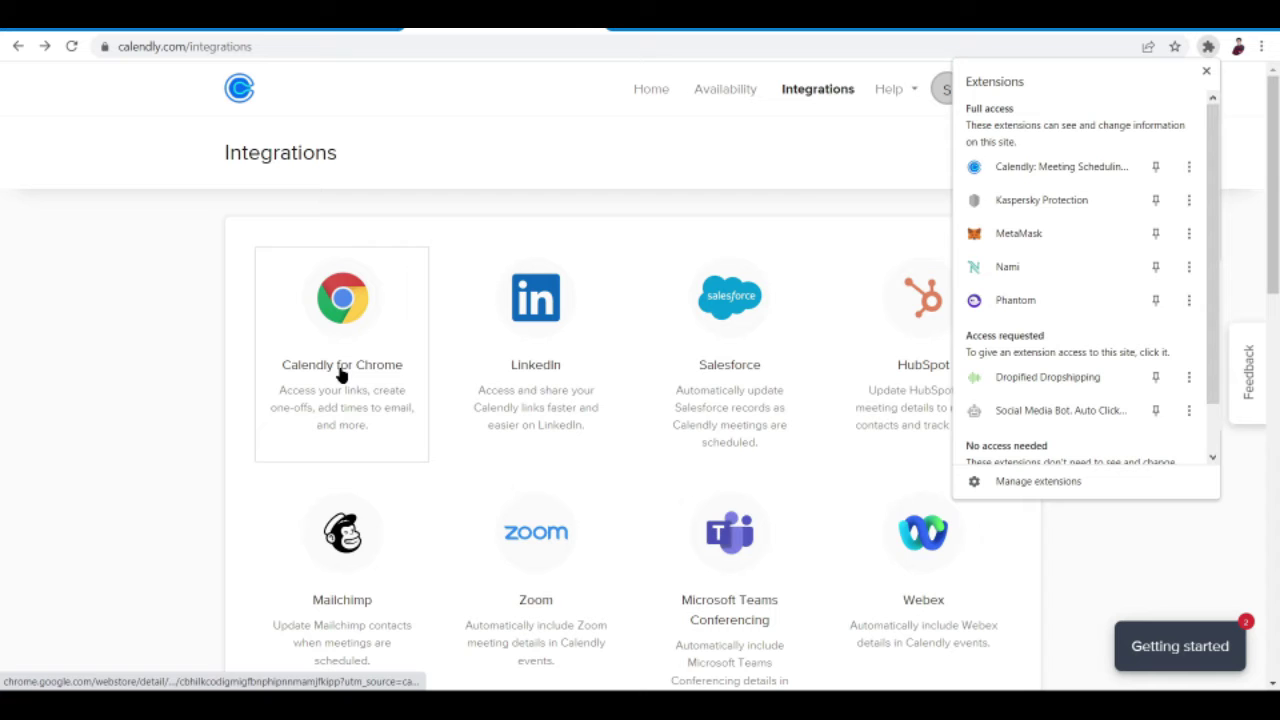
click(1111, 176)
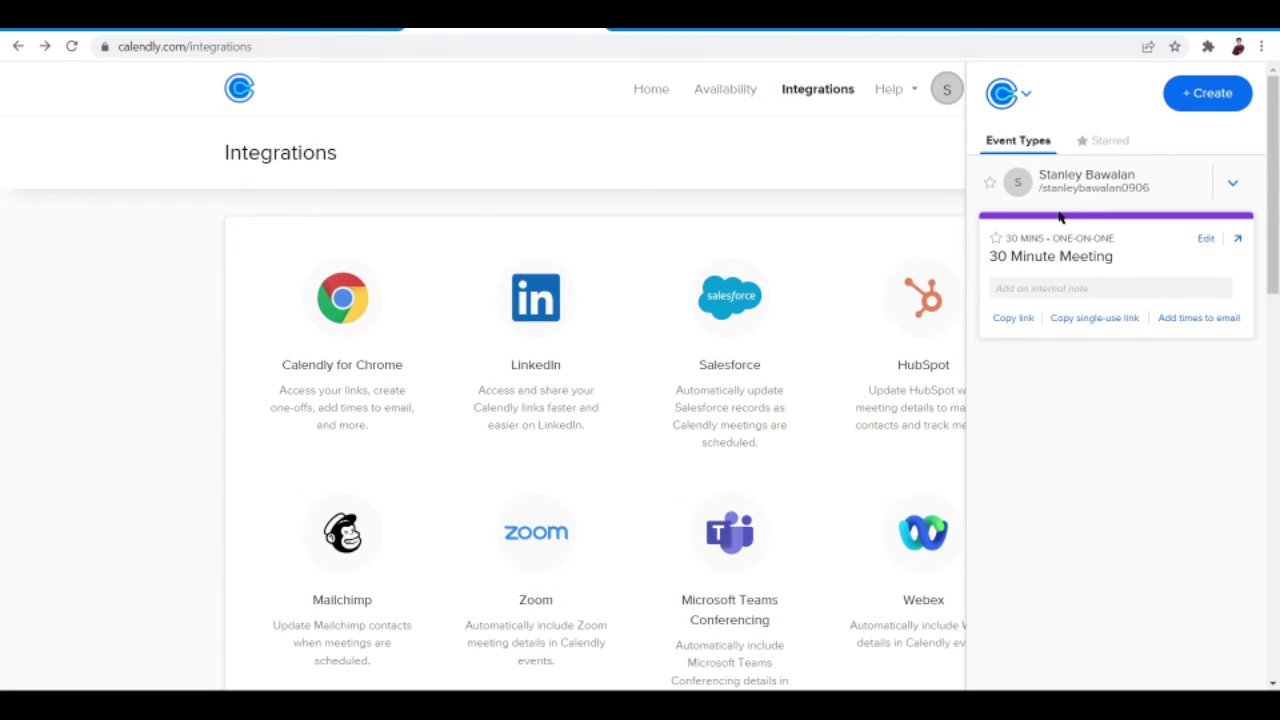
click(805, 175)
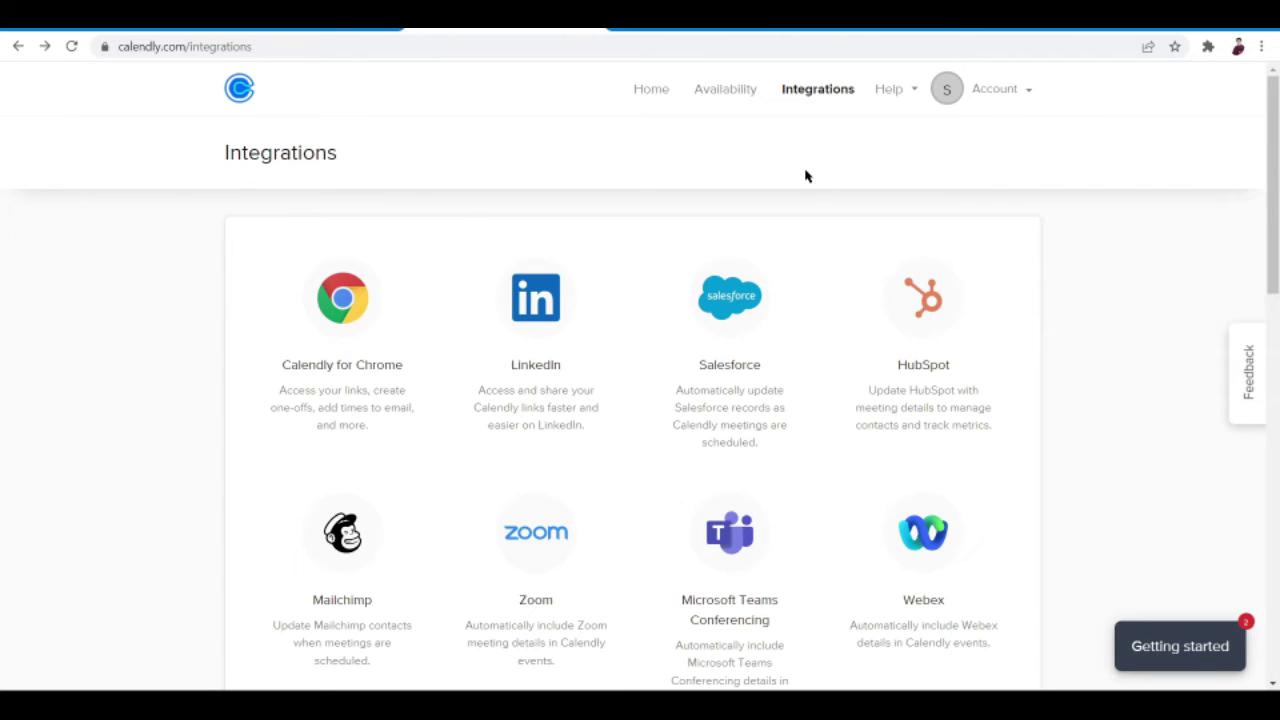
Return to the Calendly home page and start a new event type
click(660, 101)
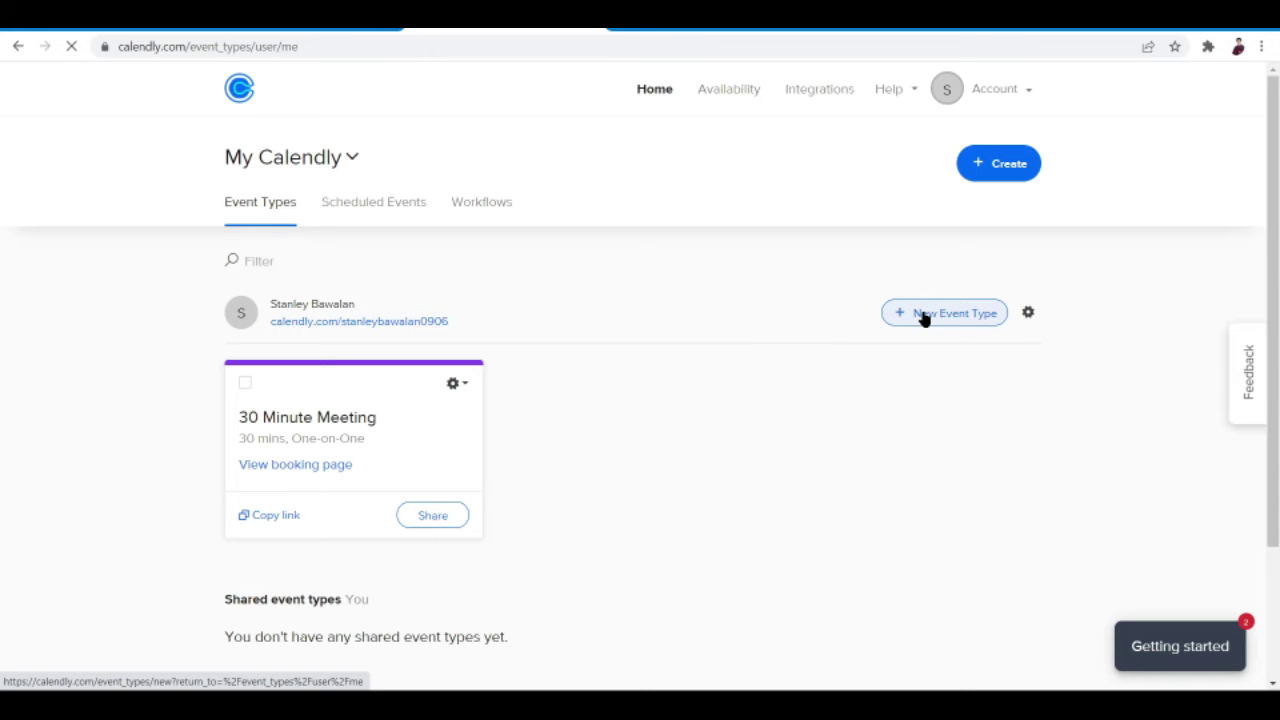
click(924, 317)
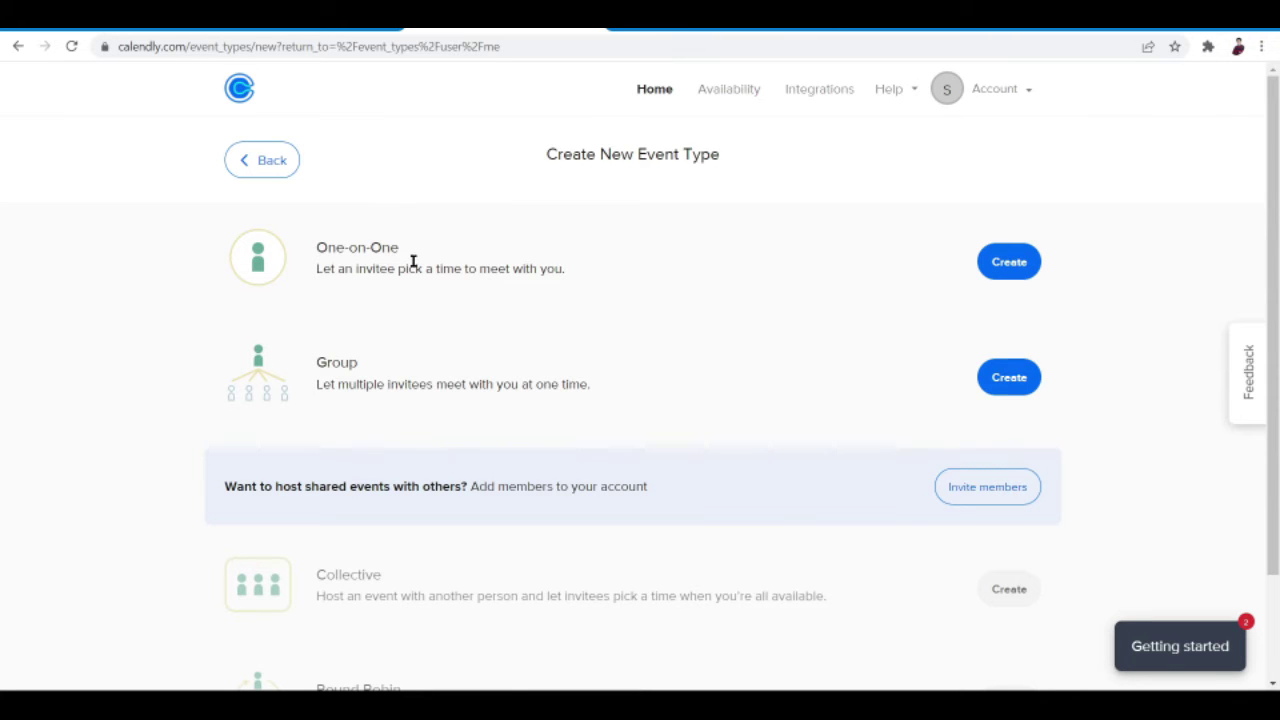
scroll(413, 262, down, 2)
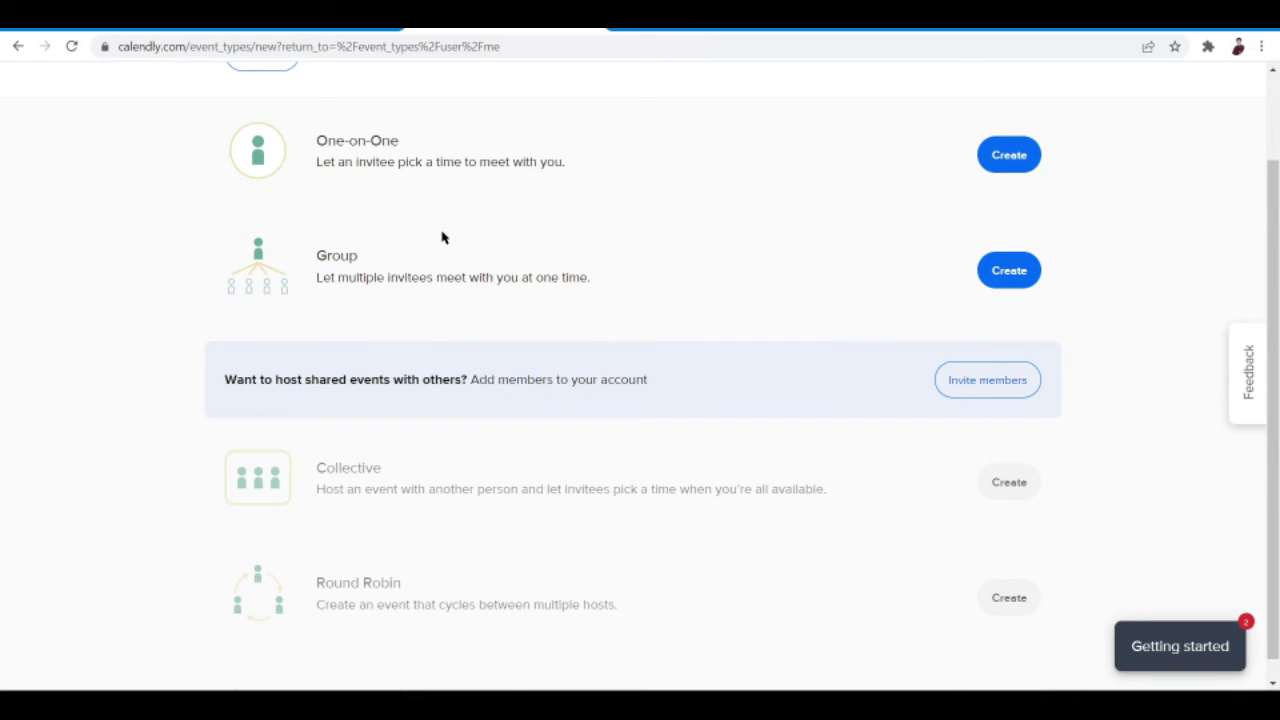
Create a Group event type named 'Work Orientation'
click(1010, 280)
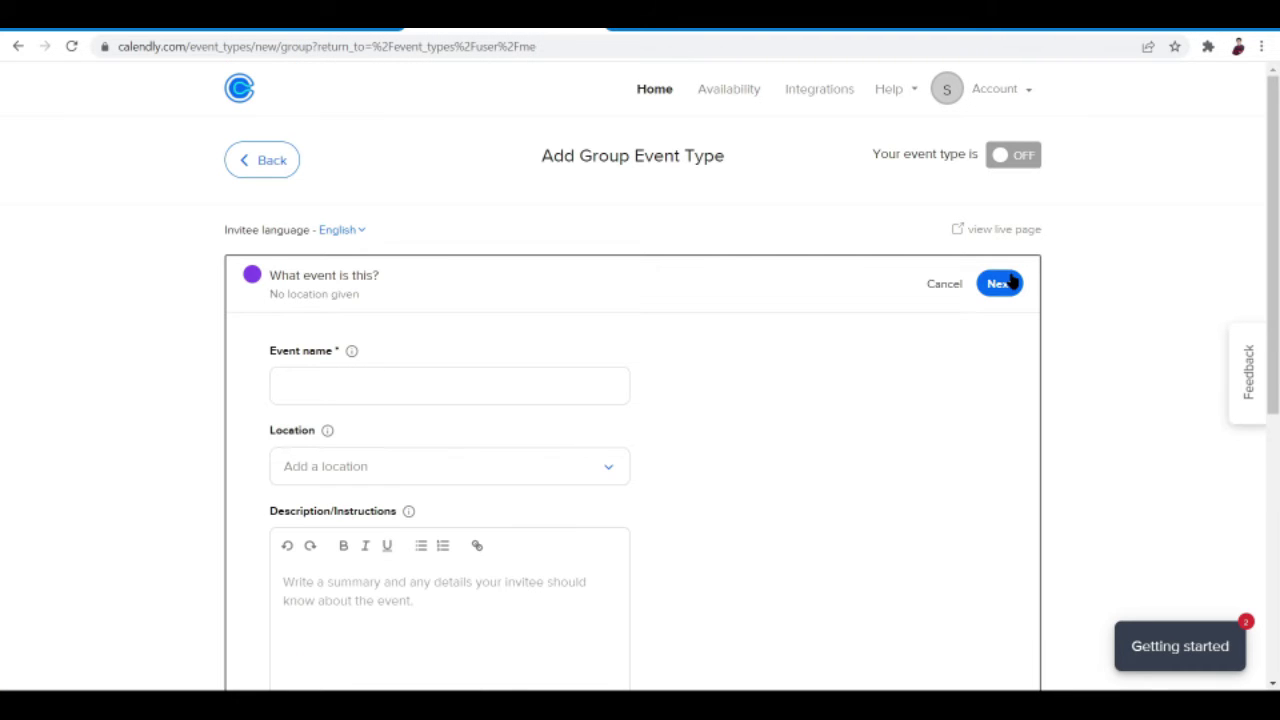
scroll(371, 400, down, 1)
scroll(372, 400, up, 1)
scroll(371, 400, down, 3)
scroll(371, 400, down, 2)
scroll(371, 400, up, 4)
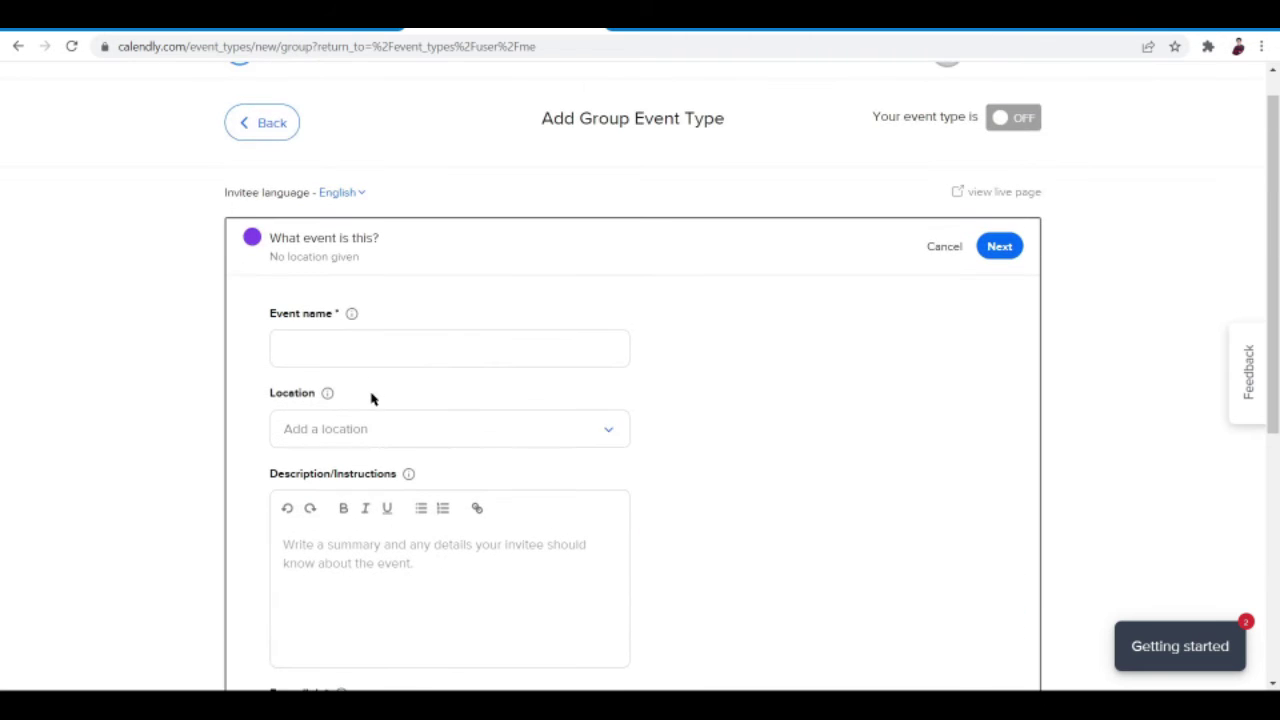
click(346, 351)
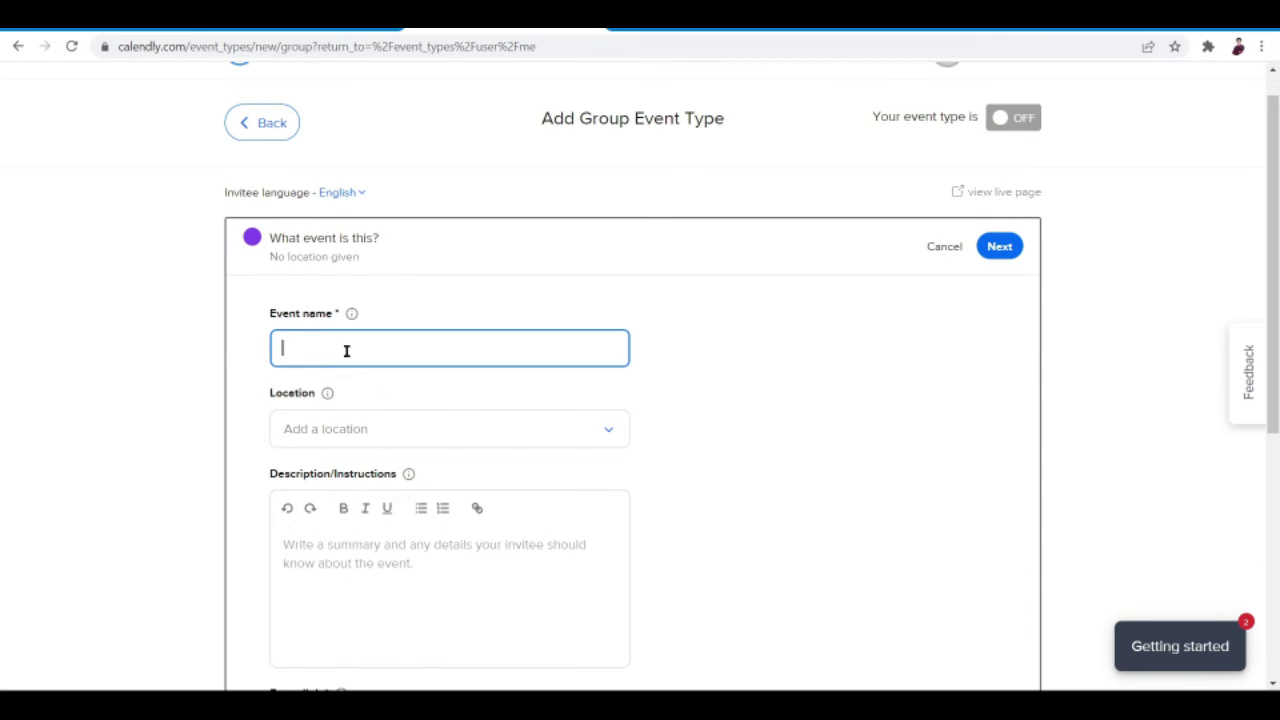
text(O)
key(BackSpace)
text(W)
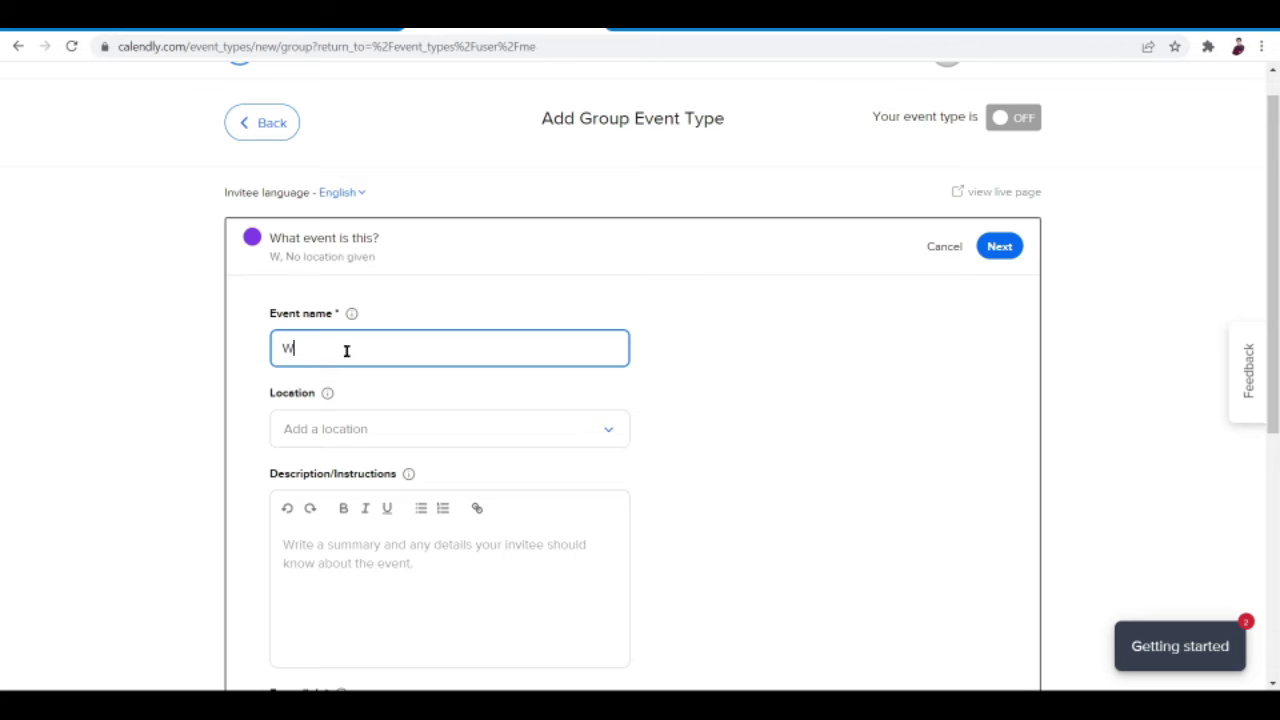
text(ork)
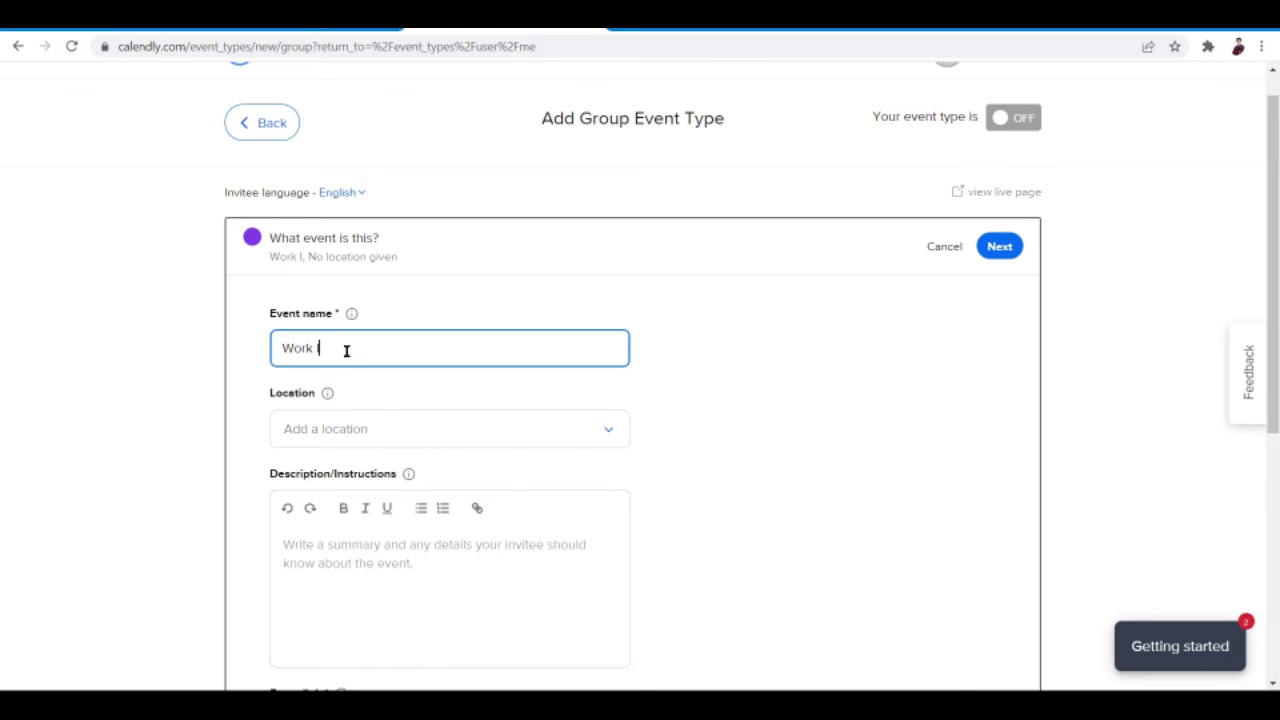
text( Orien)
text(tation)
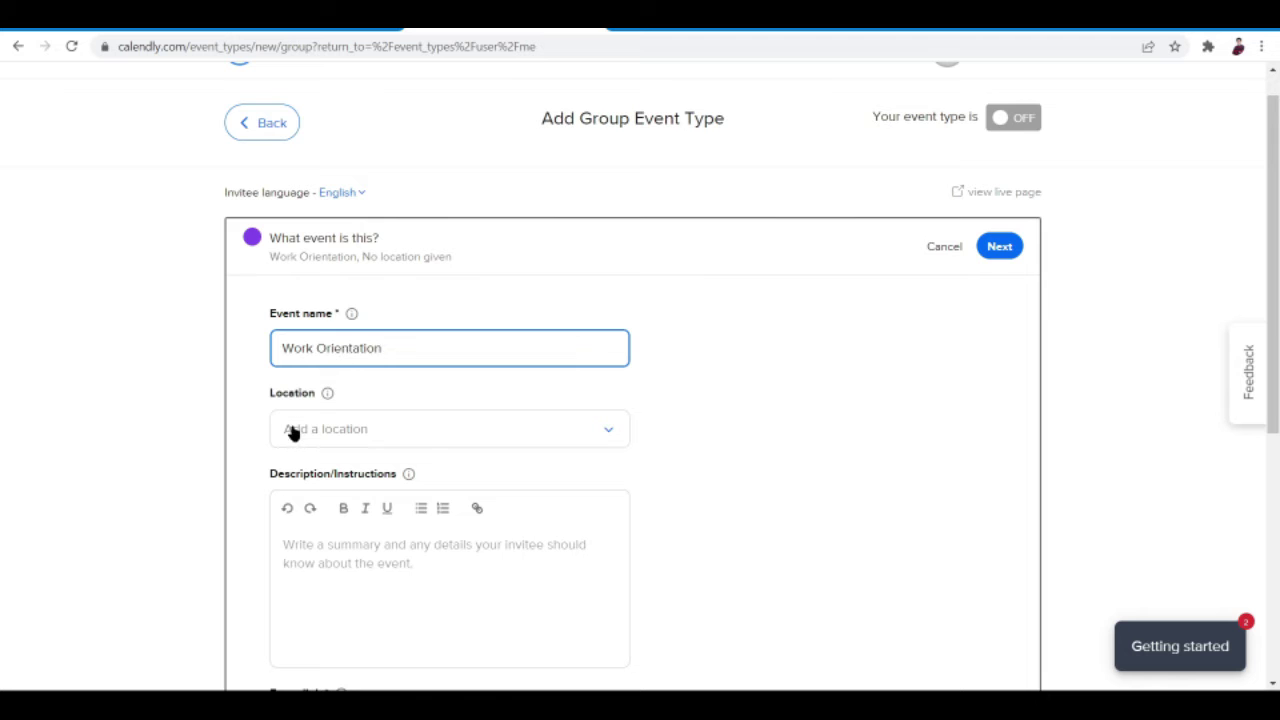
Browse the available meeting location options for the event
click(290, 443)
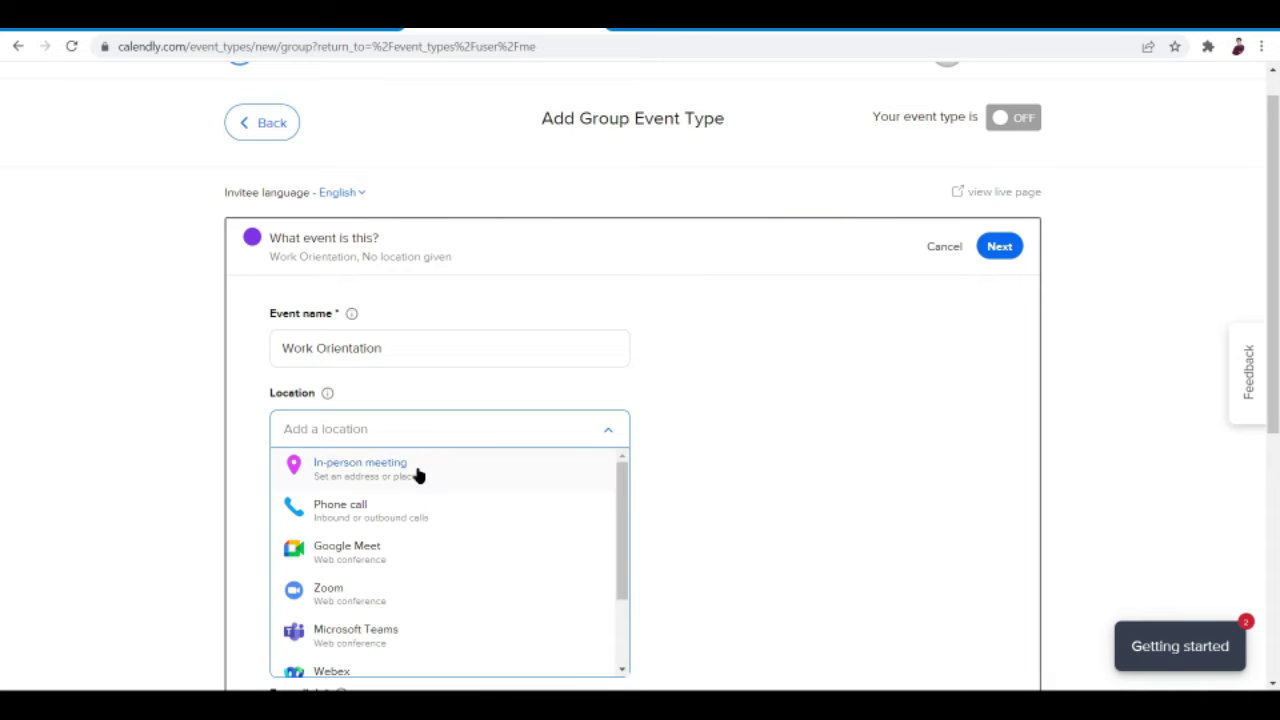
scroll(418, 475, down, 1)
scroll(414, 474, up, 1)
scroll(940, 349, down, 1)
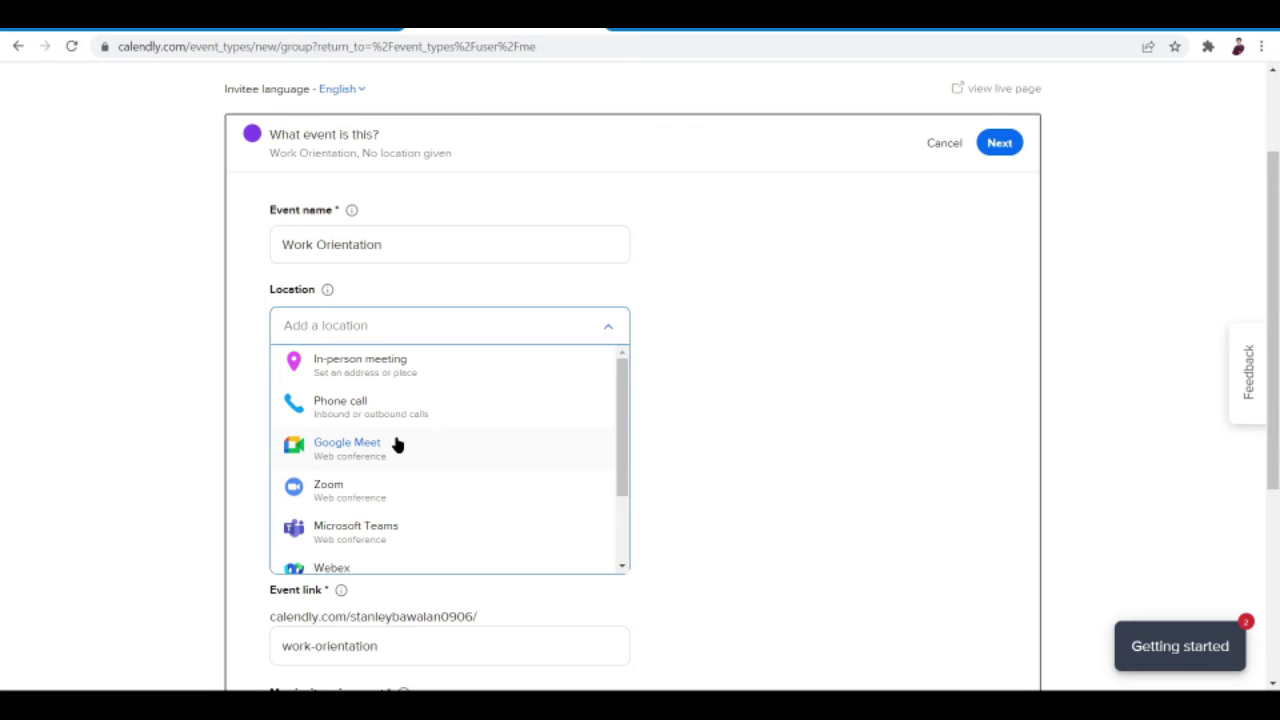
scroll(395, 445, down, 1)
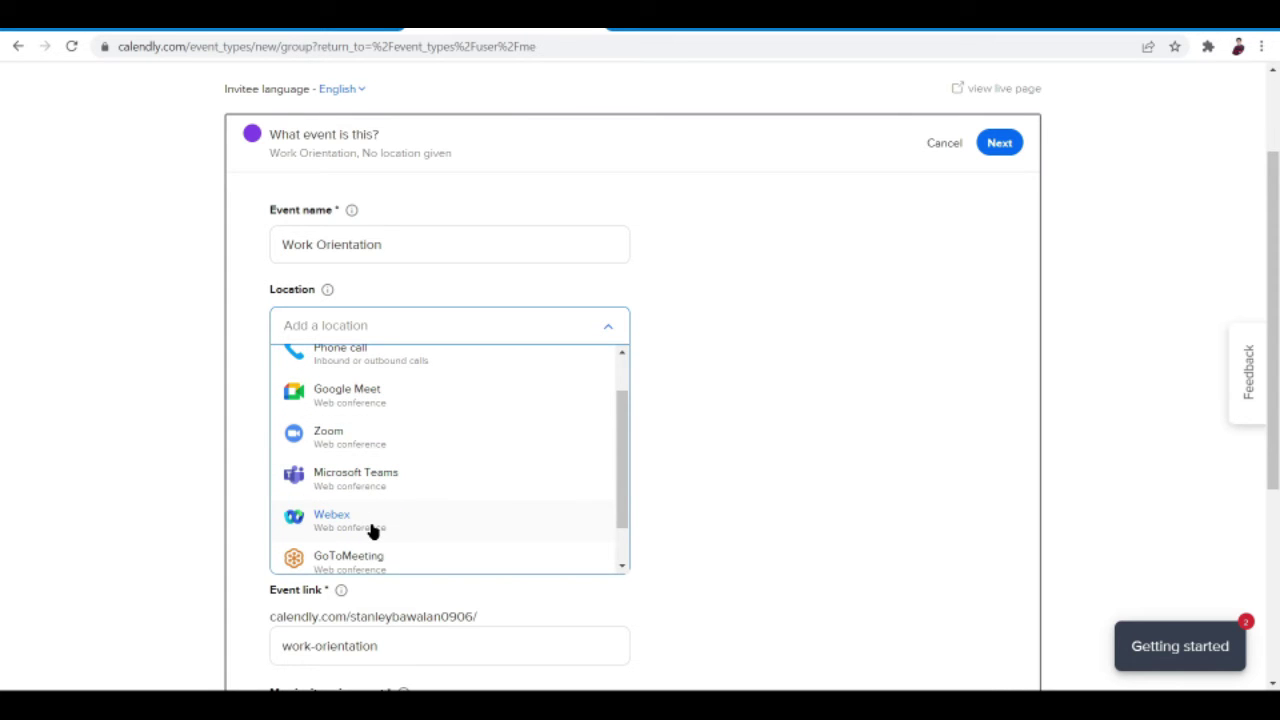
scroll(363, 555, down, 1)
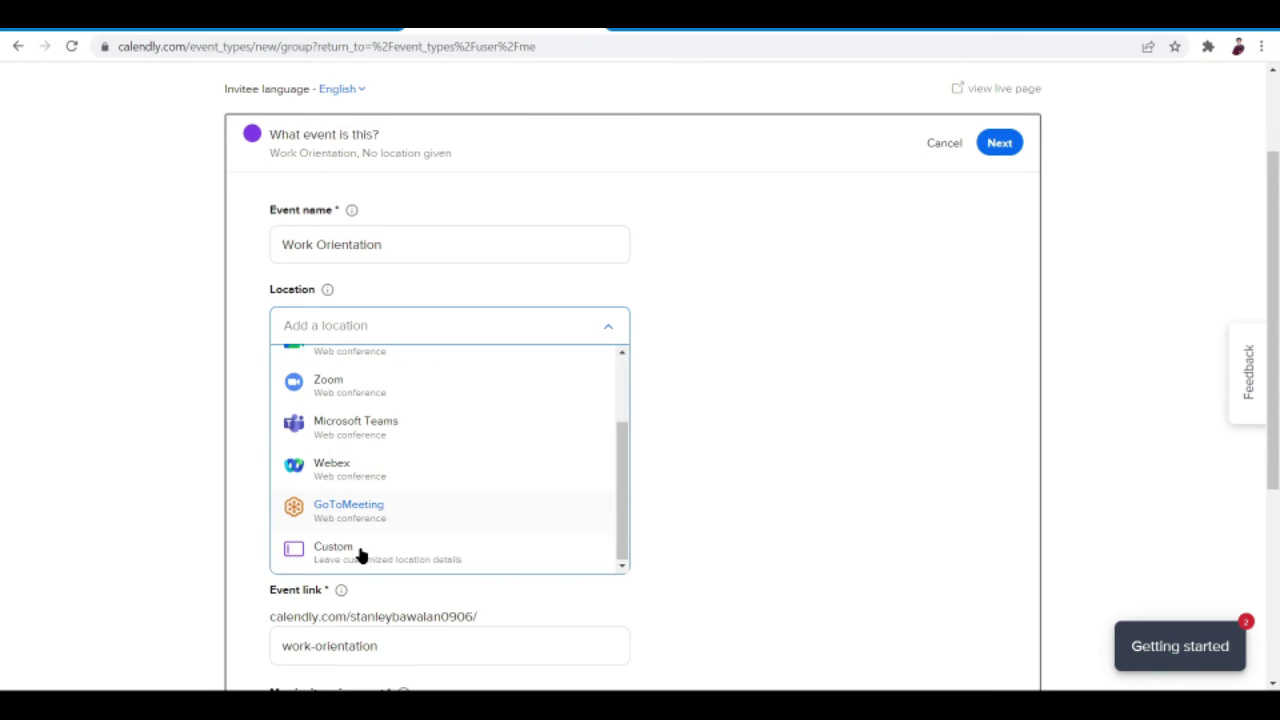
scroll(405, 453, up, 2)
Set the location to Google Meet and the description to 'Ready your personal testimonials'
click(405, 453)
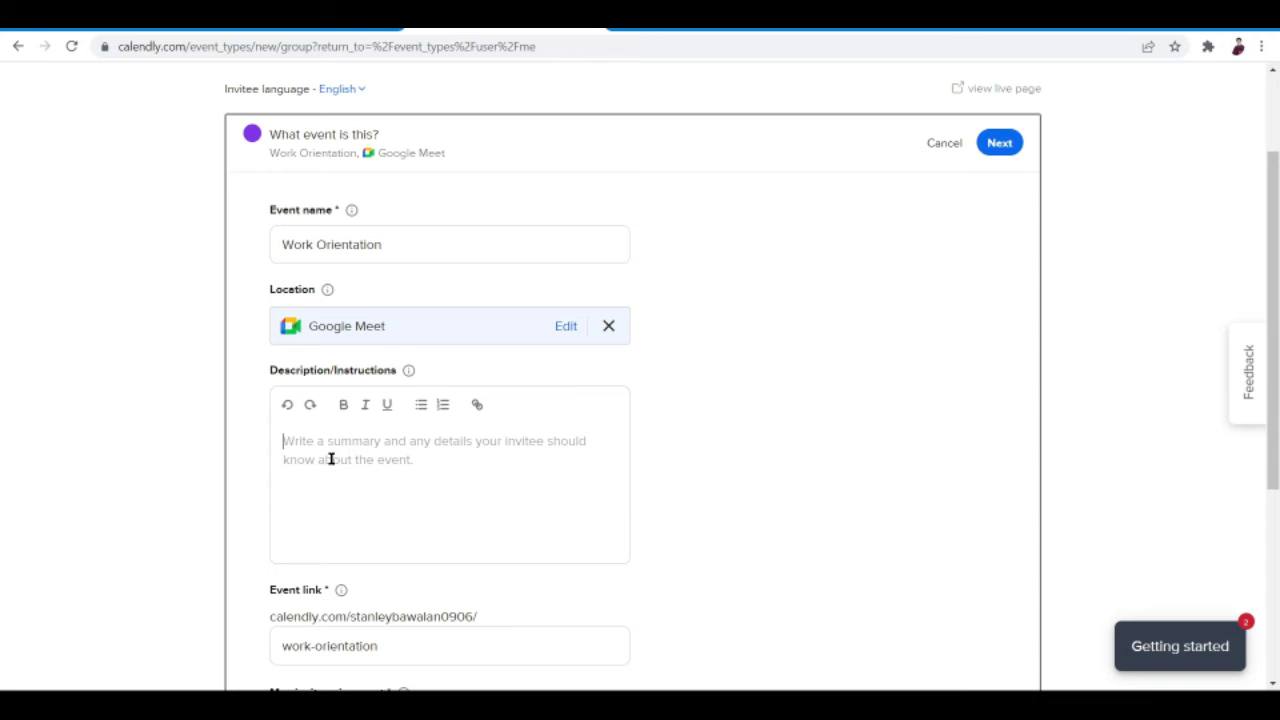
text(Read)
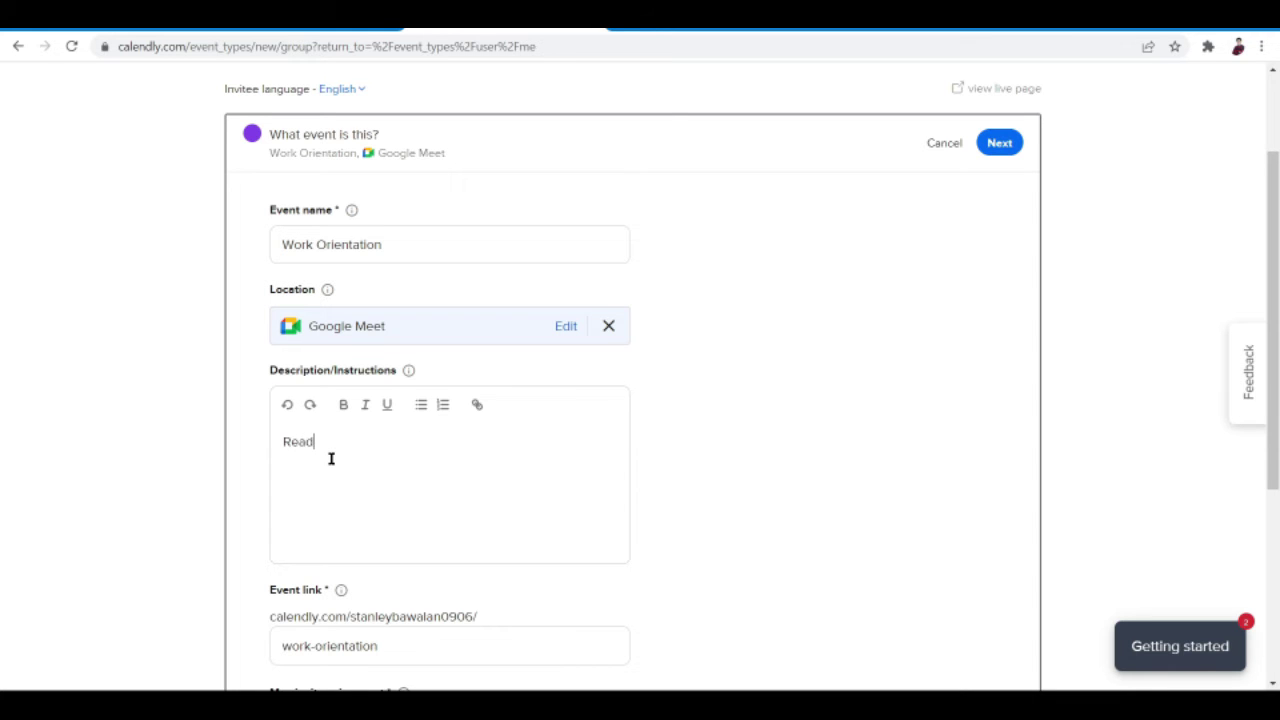
text(y your p)
text(ersonal t)
text(estimo)
text(nia)
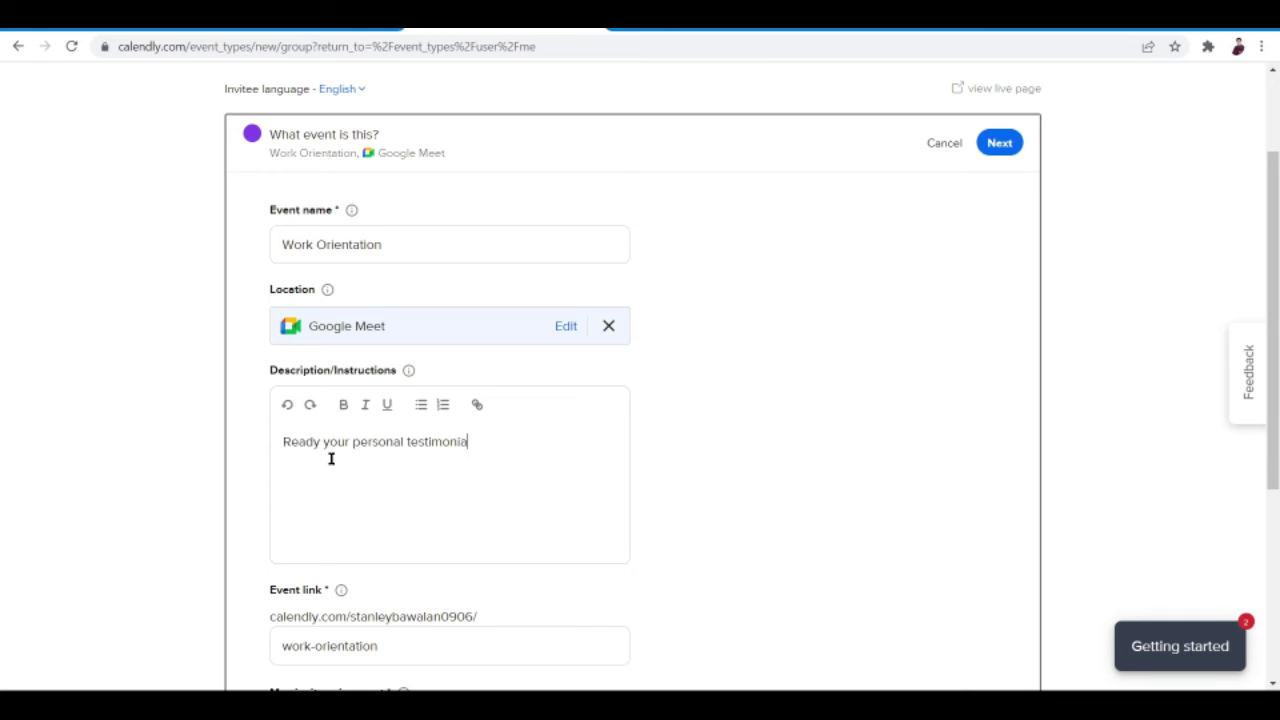
text(ls.)
scroll(331, 458, down, 2)
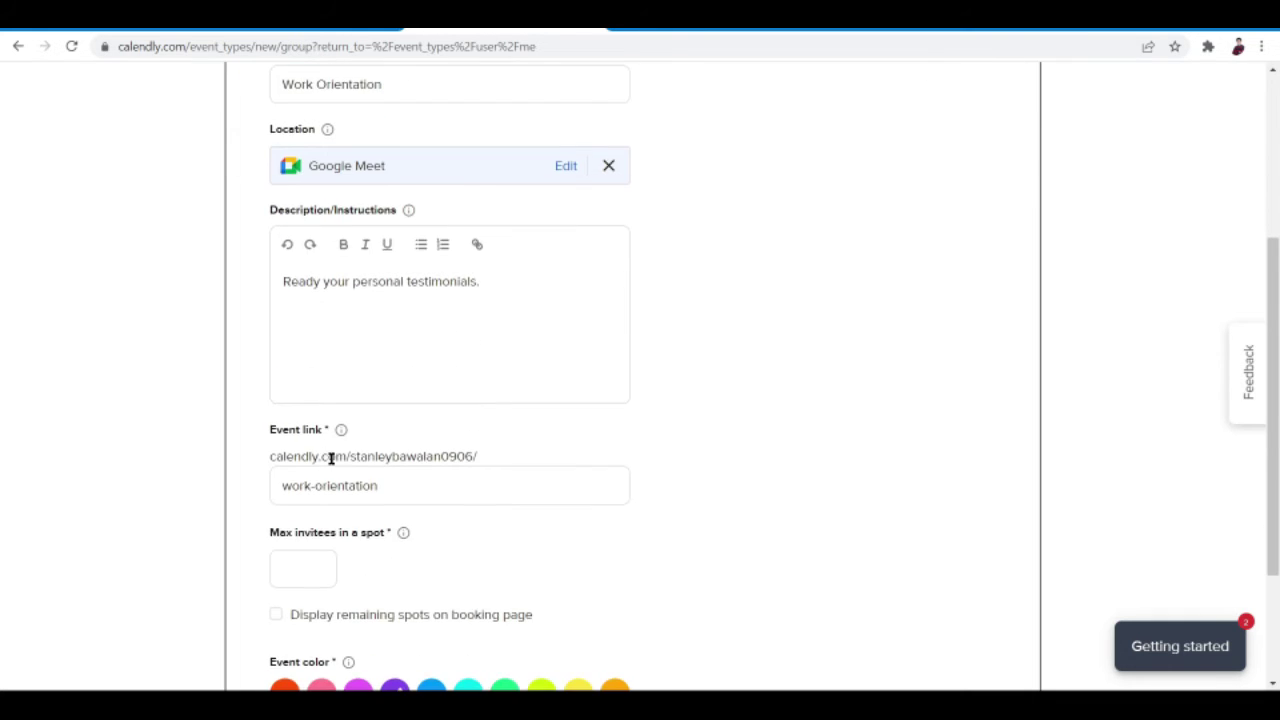
scroll(331, 458, down, 1)
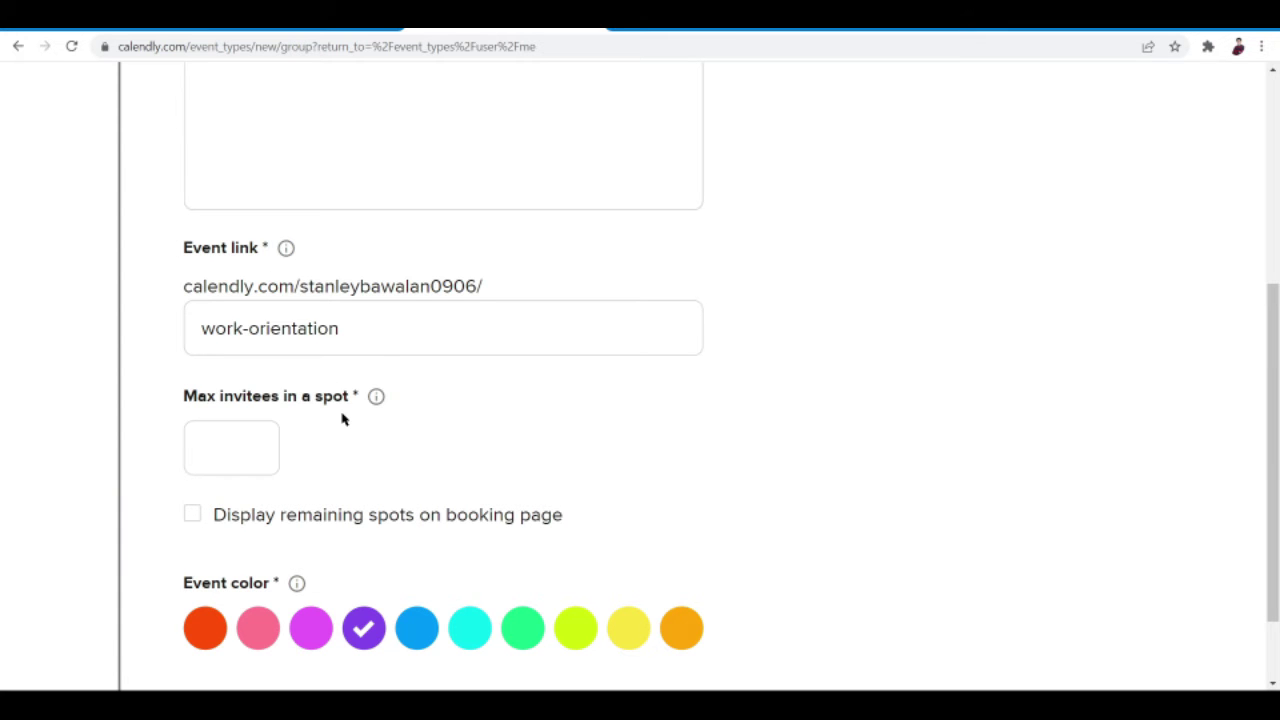
scroll(343, 418, down, 1)
Allow 20 invitees per spot, display remaining spots, and save the event details
click(245, 410)
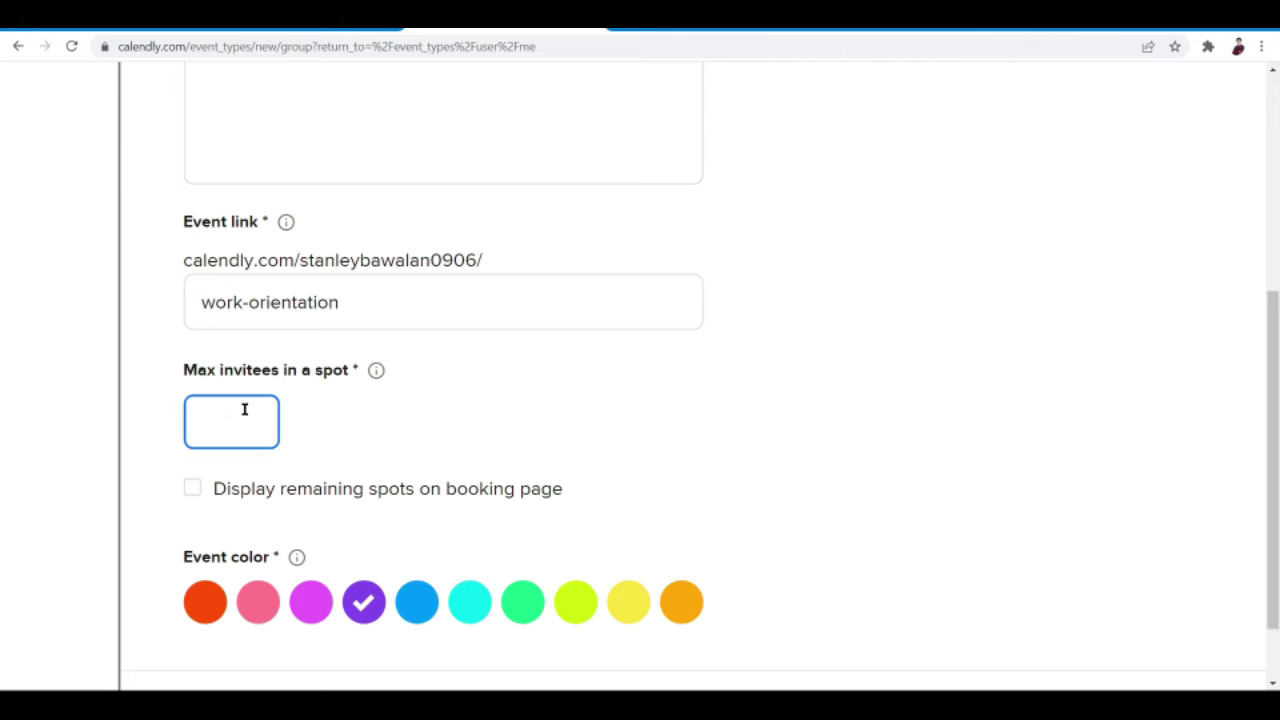
text(20)
scroll(244, 415, down, 1)
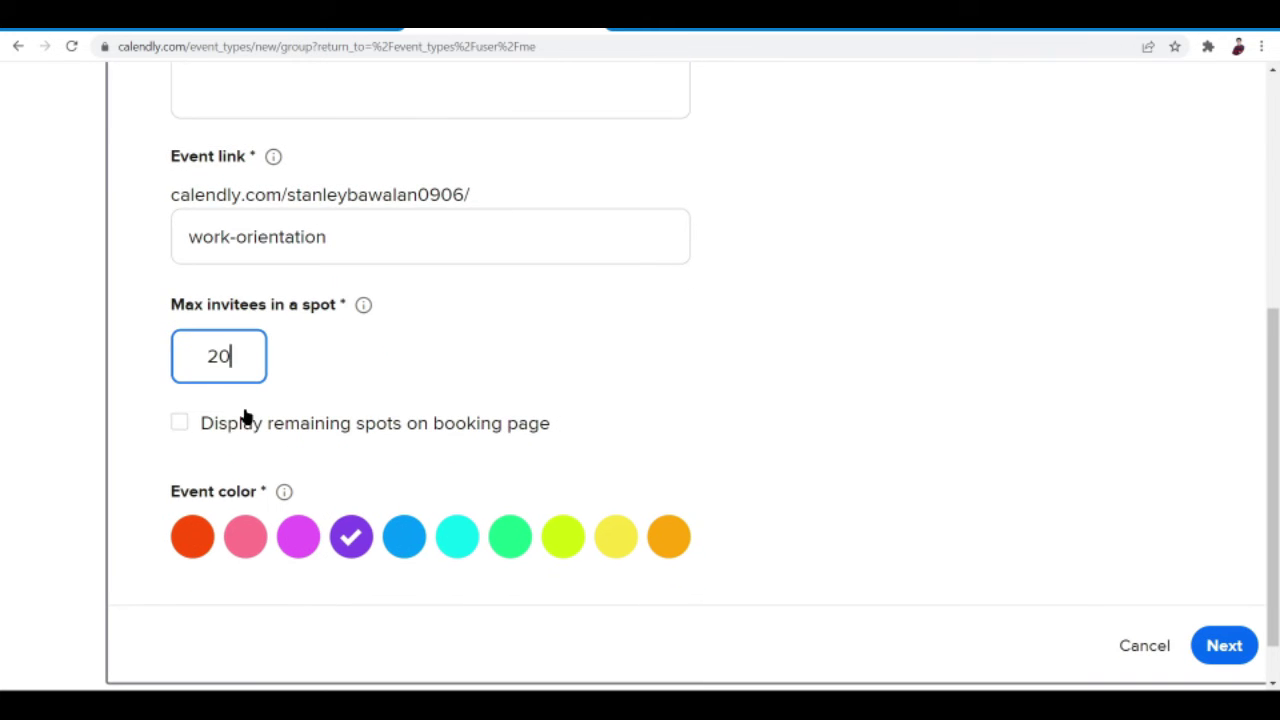
click(180, 424)
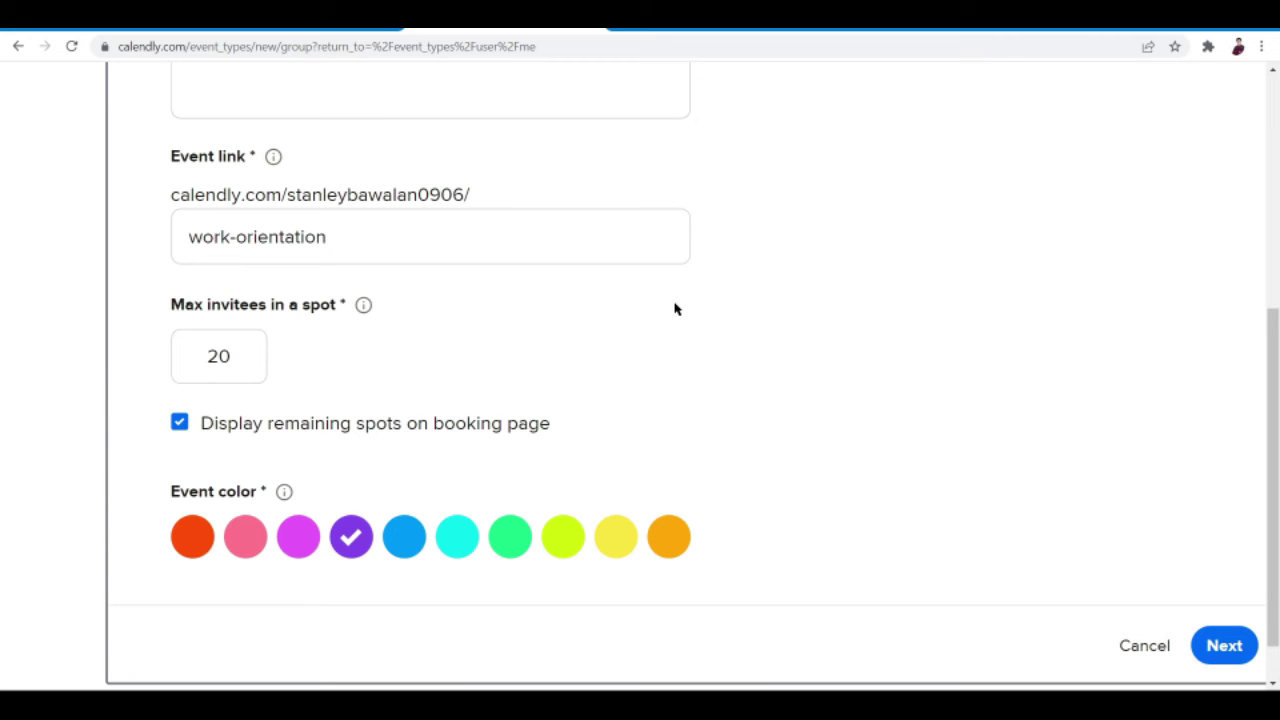
click(1215, 633)
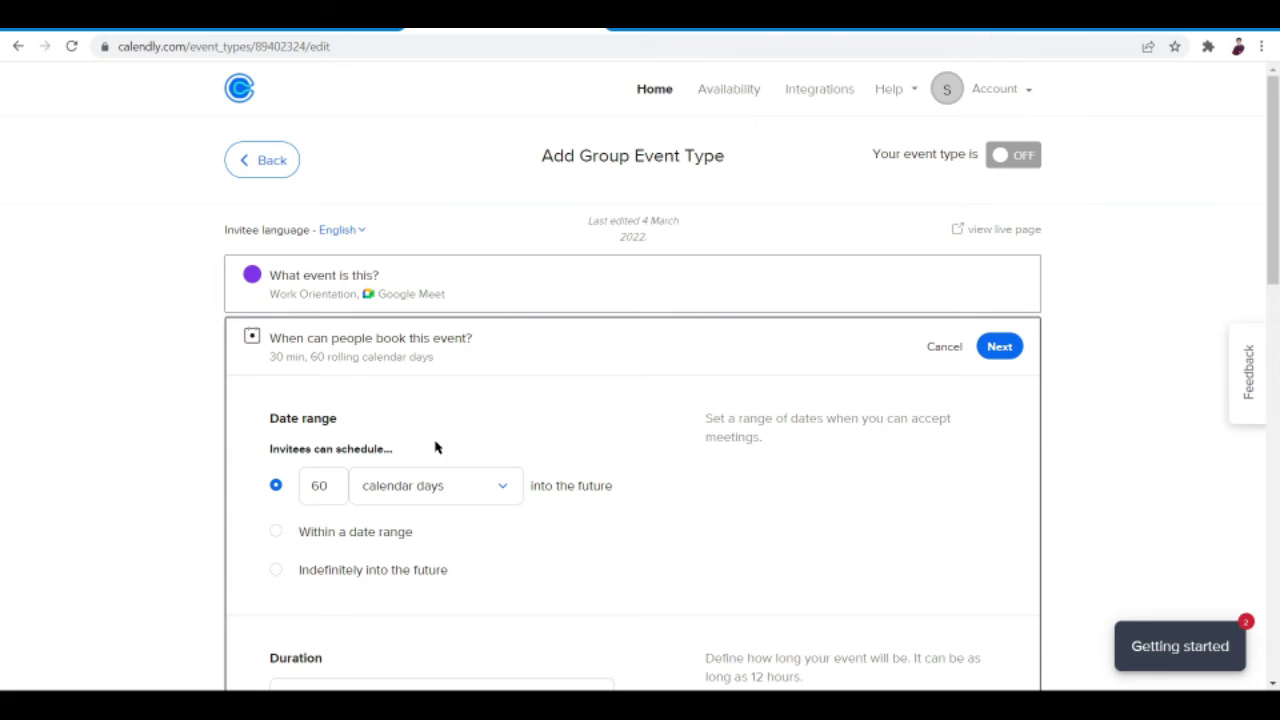
Change the booking date range from 60 to 15 calendar days ahead
scroll(498, 378, down, 1)
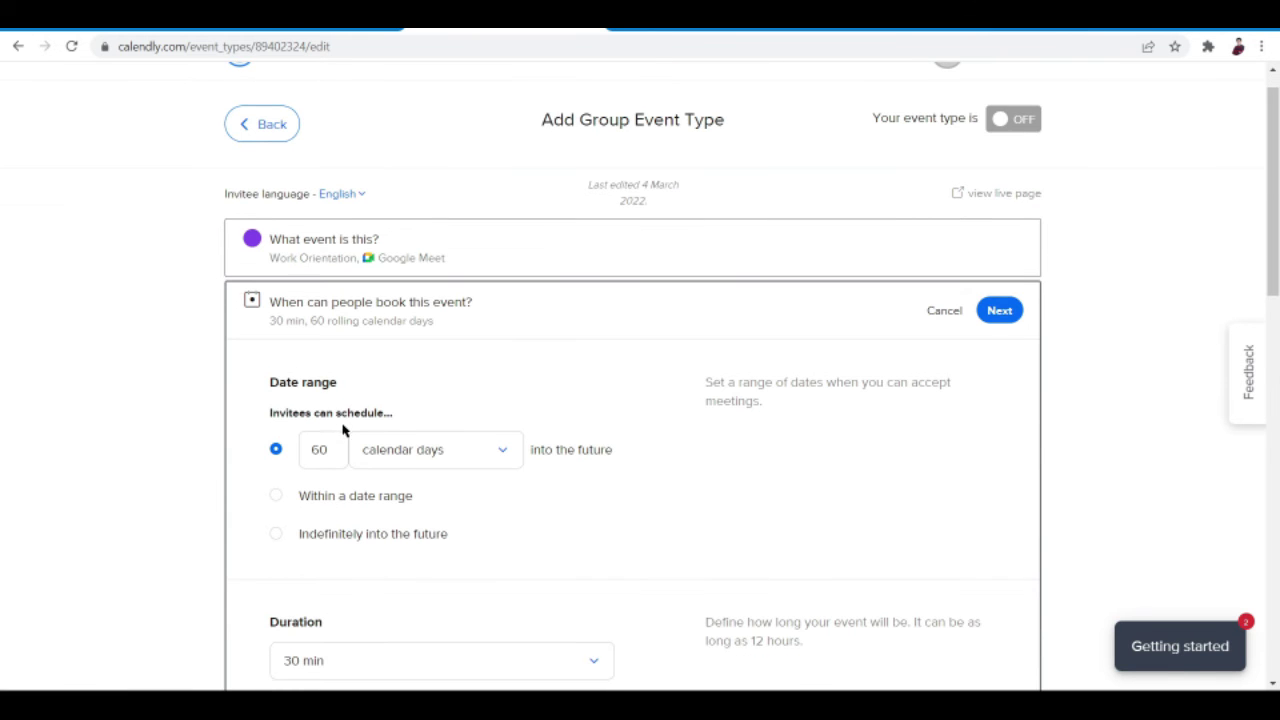
click(395, 454)
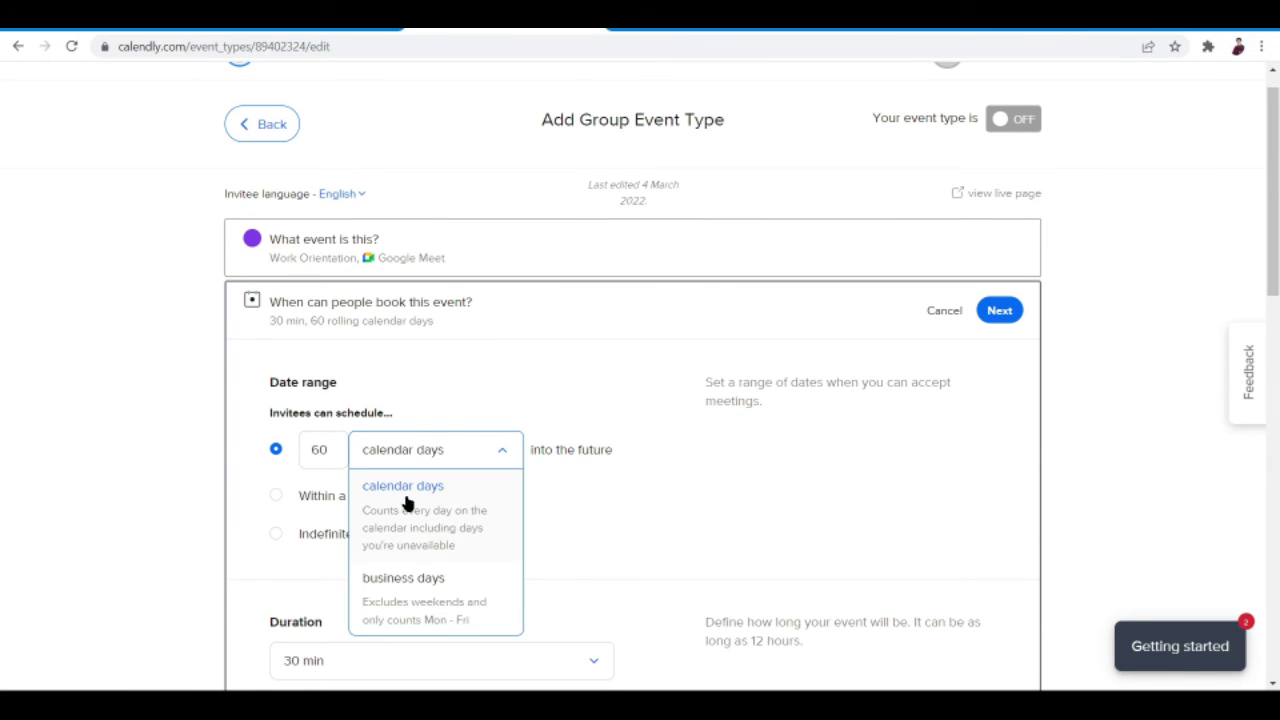
click(315, 451)
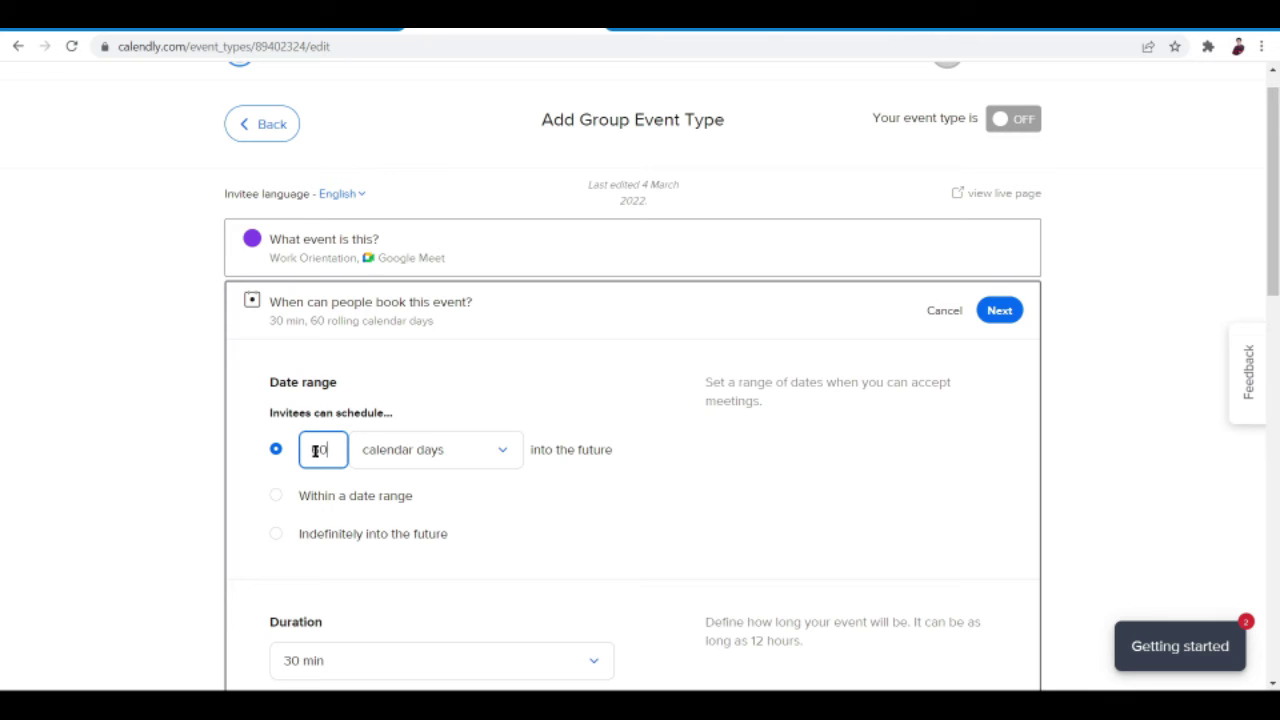
key(BackSpace)
key(BackSpace)
text(15)
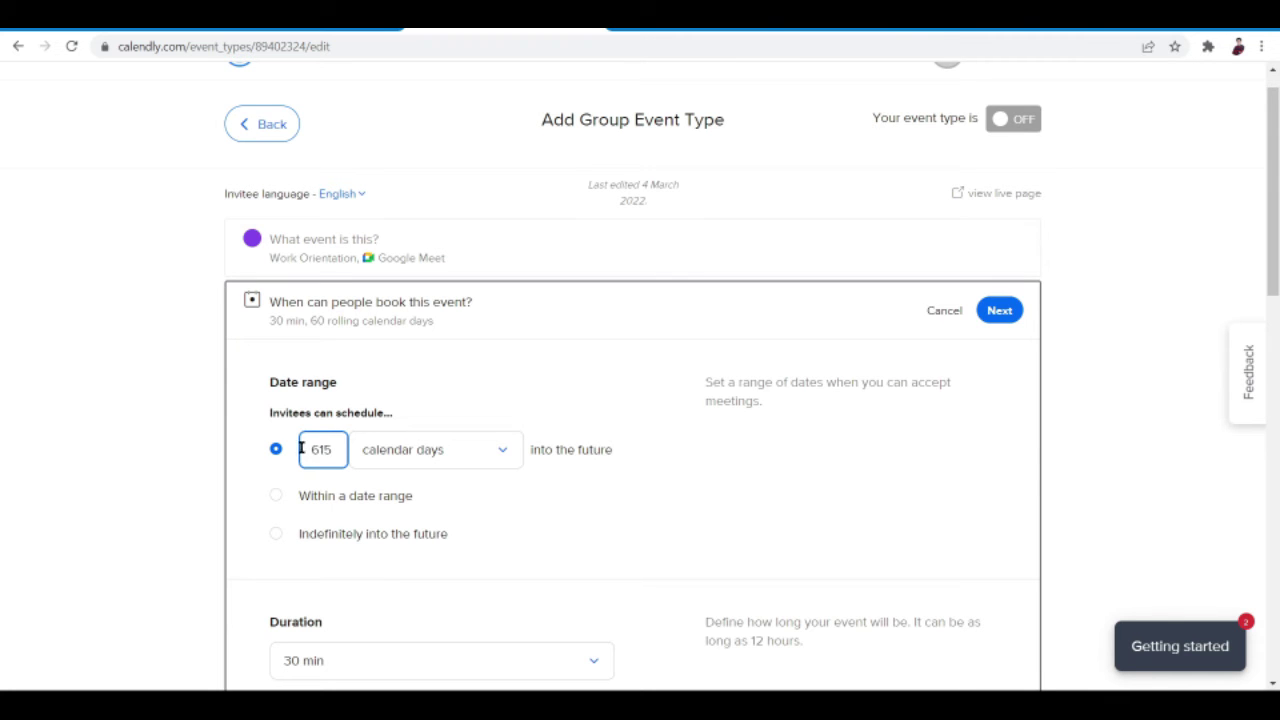
key(BackSpace)
text(15)
click(590, 549)
Set the Work Orientation duration to 60 min
scroll(366, 505, down, 2)
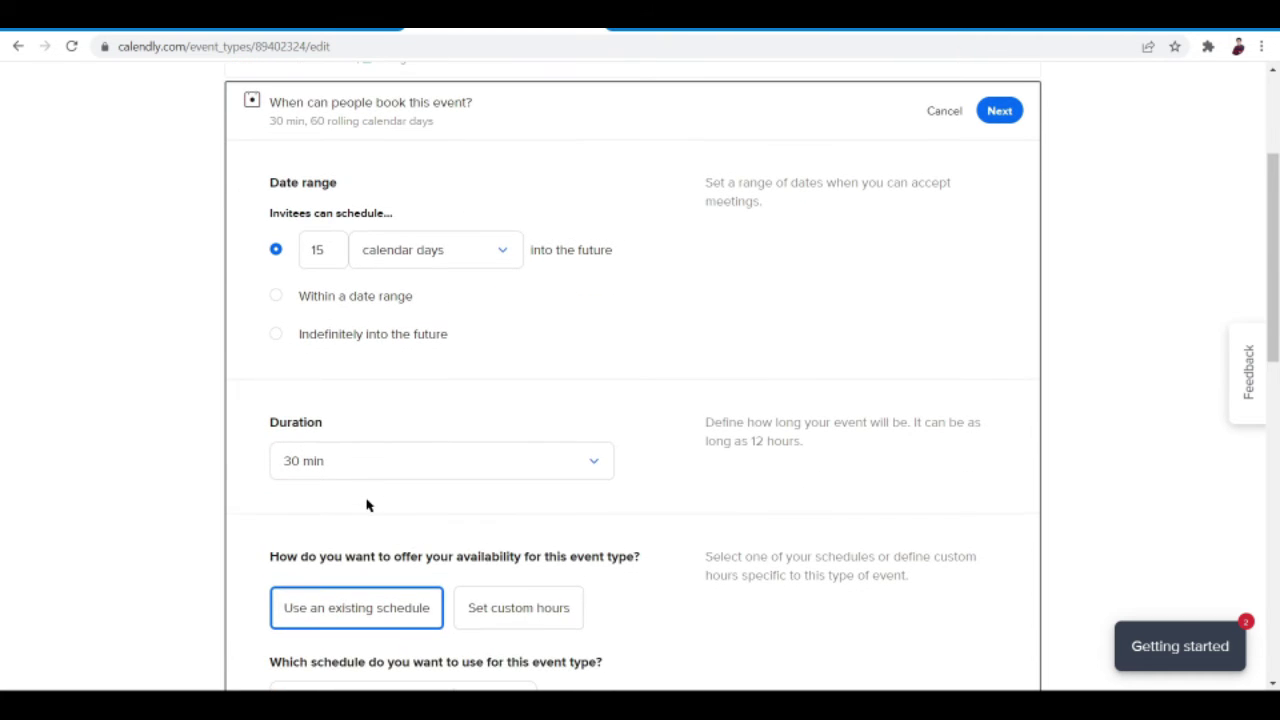
click(377, 469)
scroll(386, 491, down, 1)
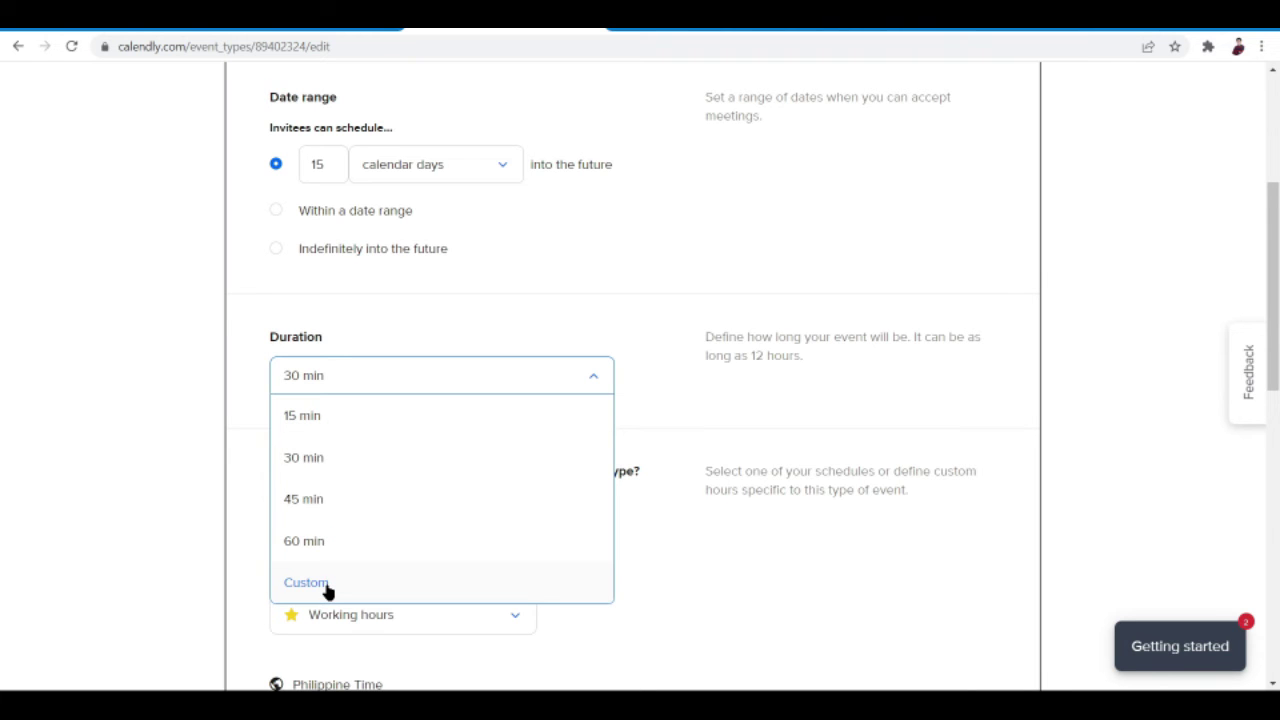
click(301, 546)
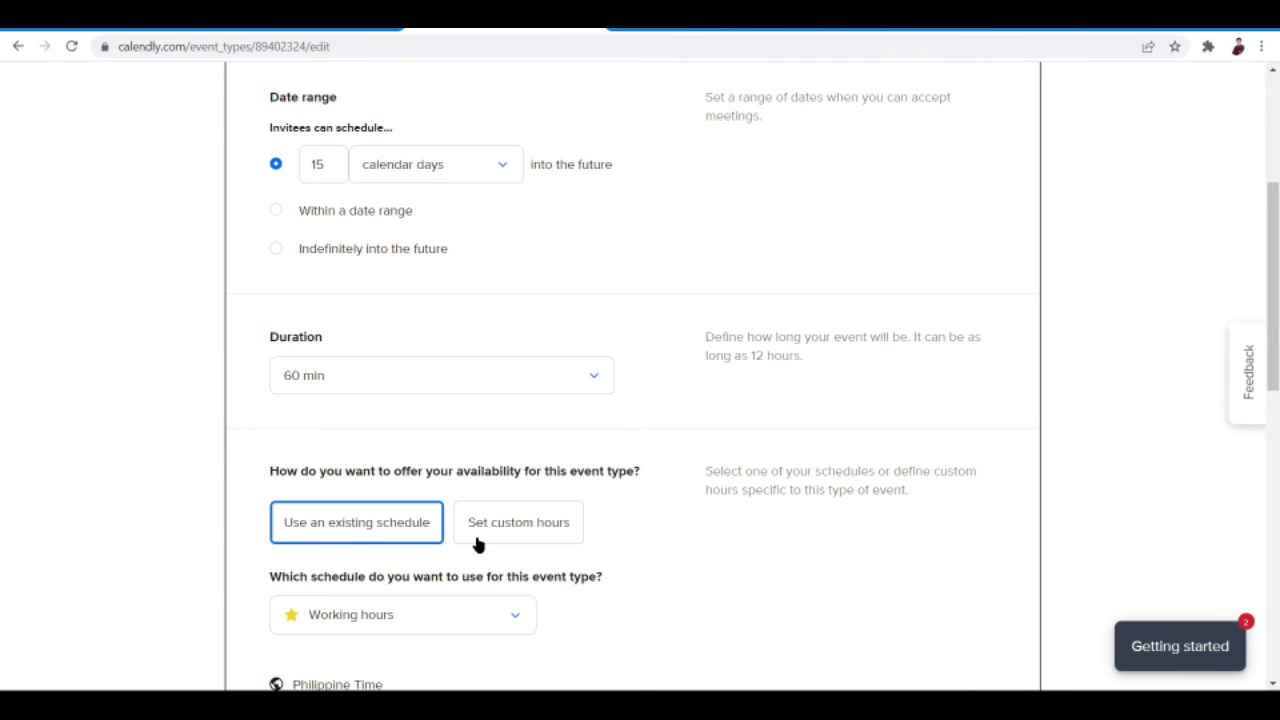
scroll(478, 546, down, 1)
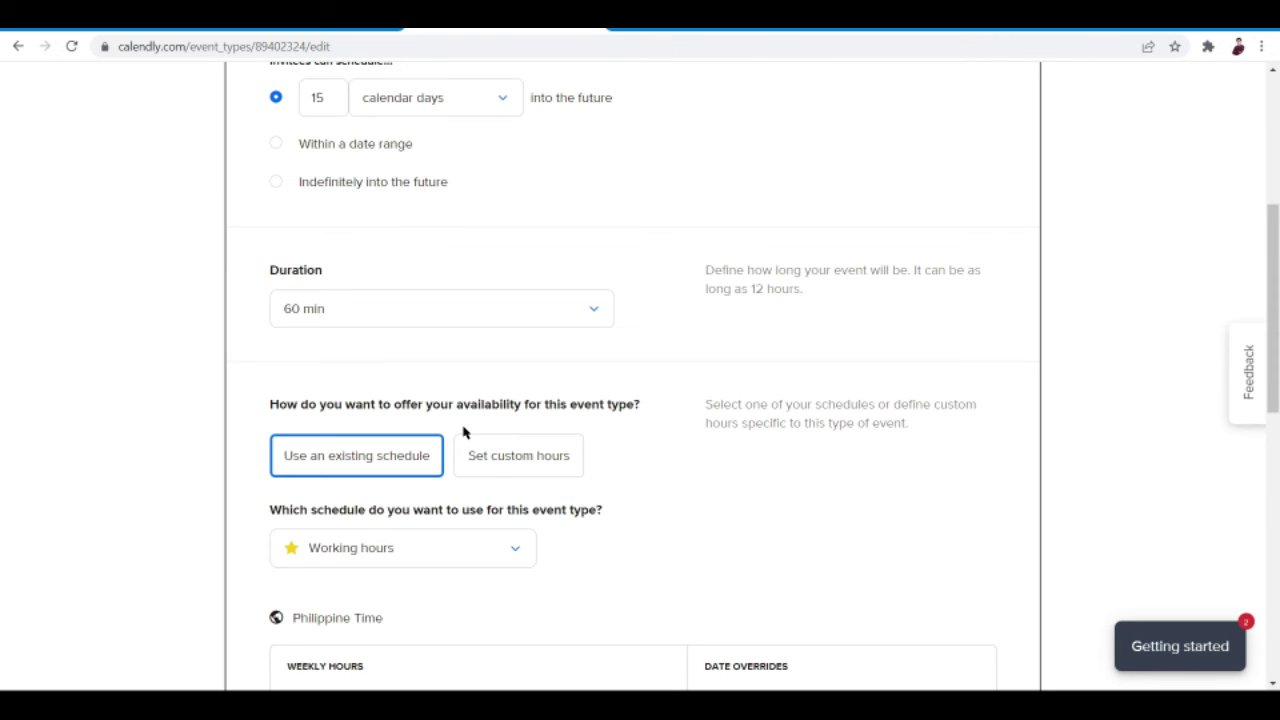
Keep Working hours as the availability schedule for Work Orientation instead of custom hours
click(492, 463)
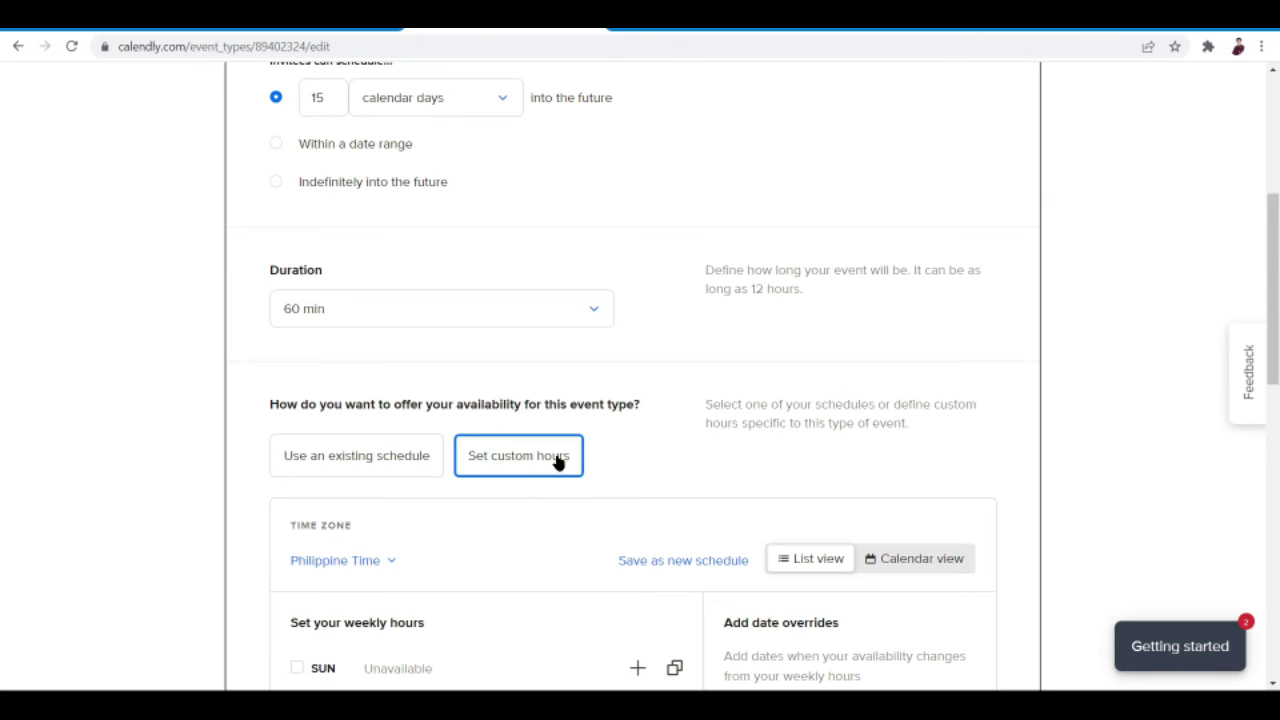
click(379, 469)
scroll(380, 466, down, 2)
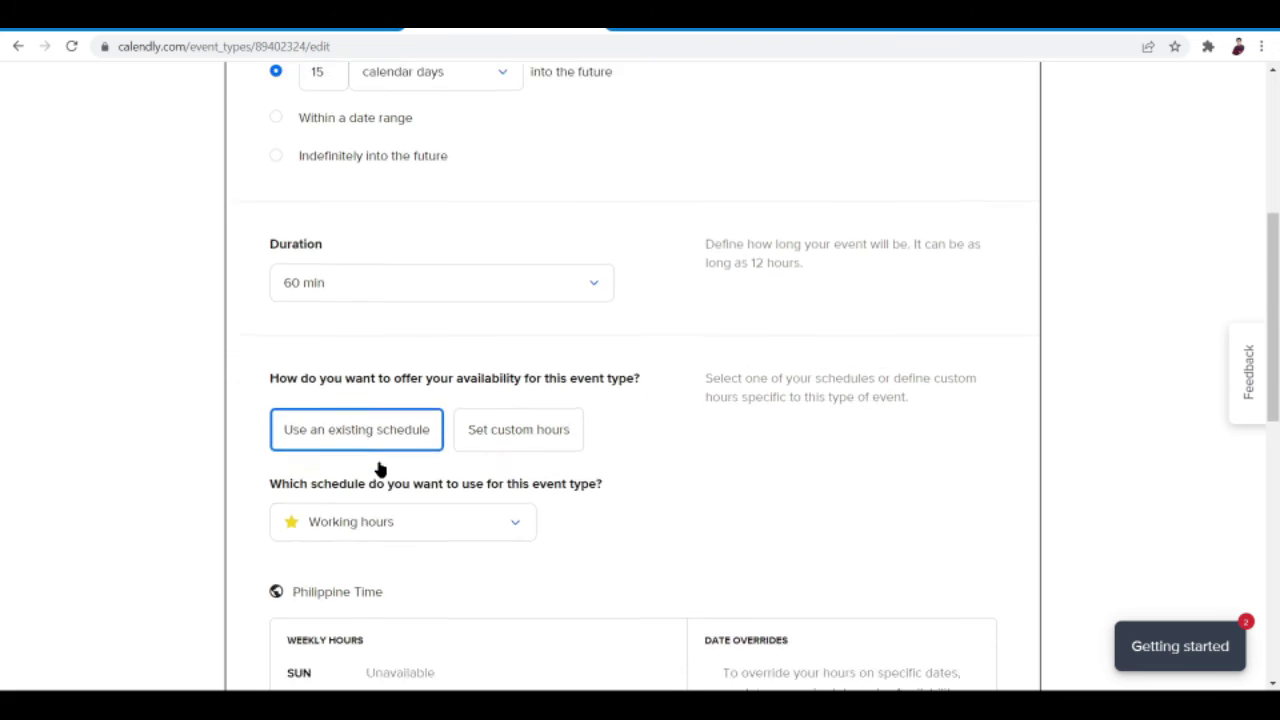
click(426, 405)
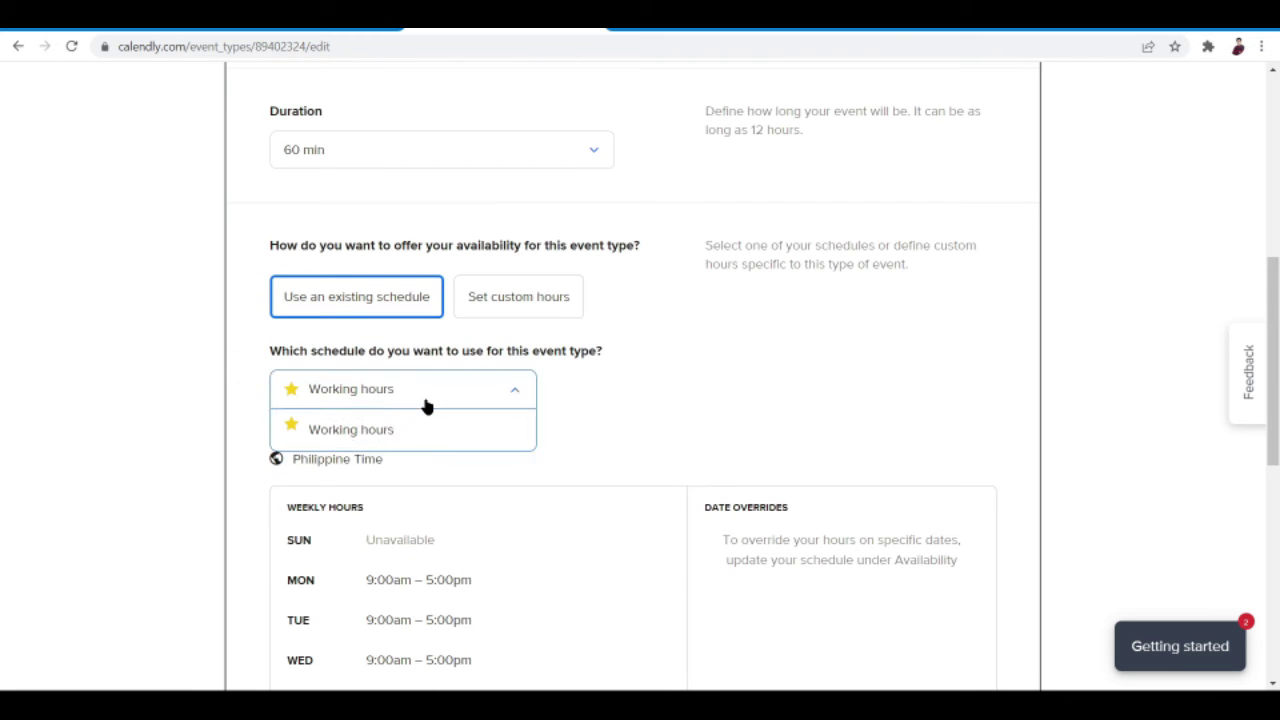
click(670, 387)
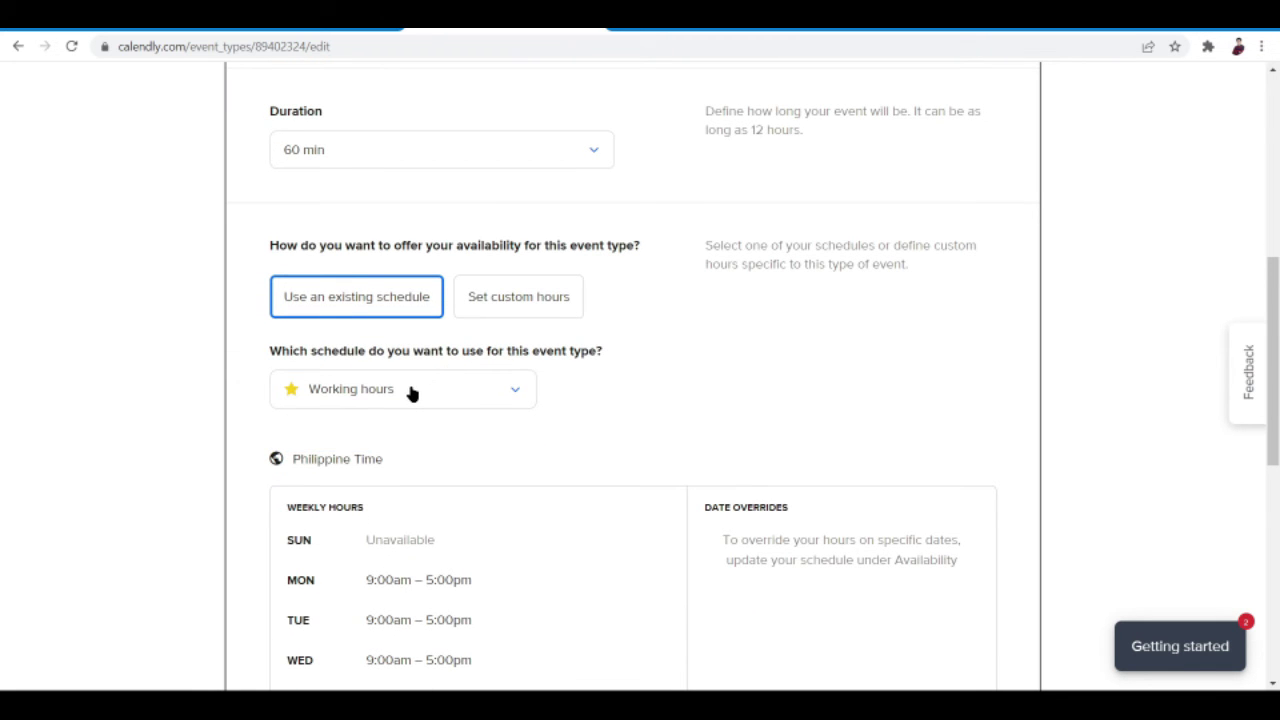
scroll(412, 393, down, 2)
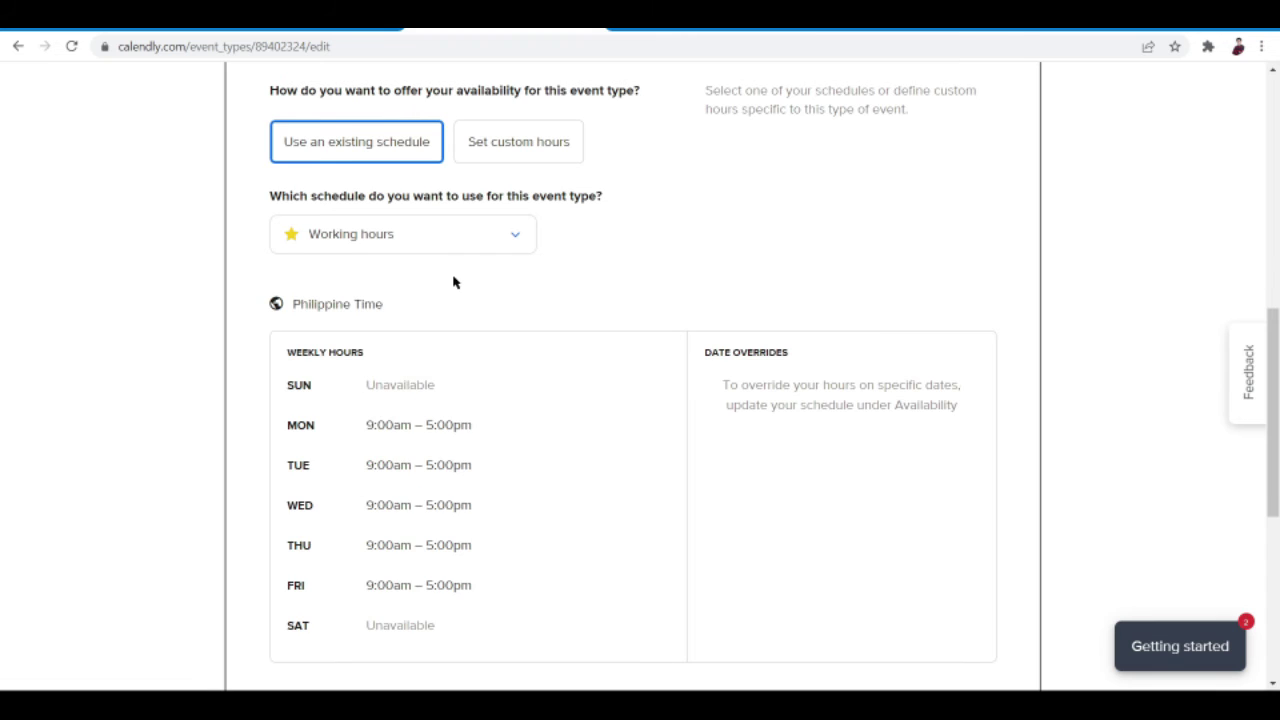
click(430, 232)
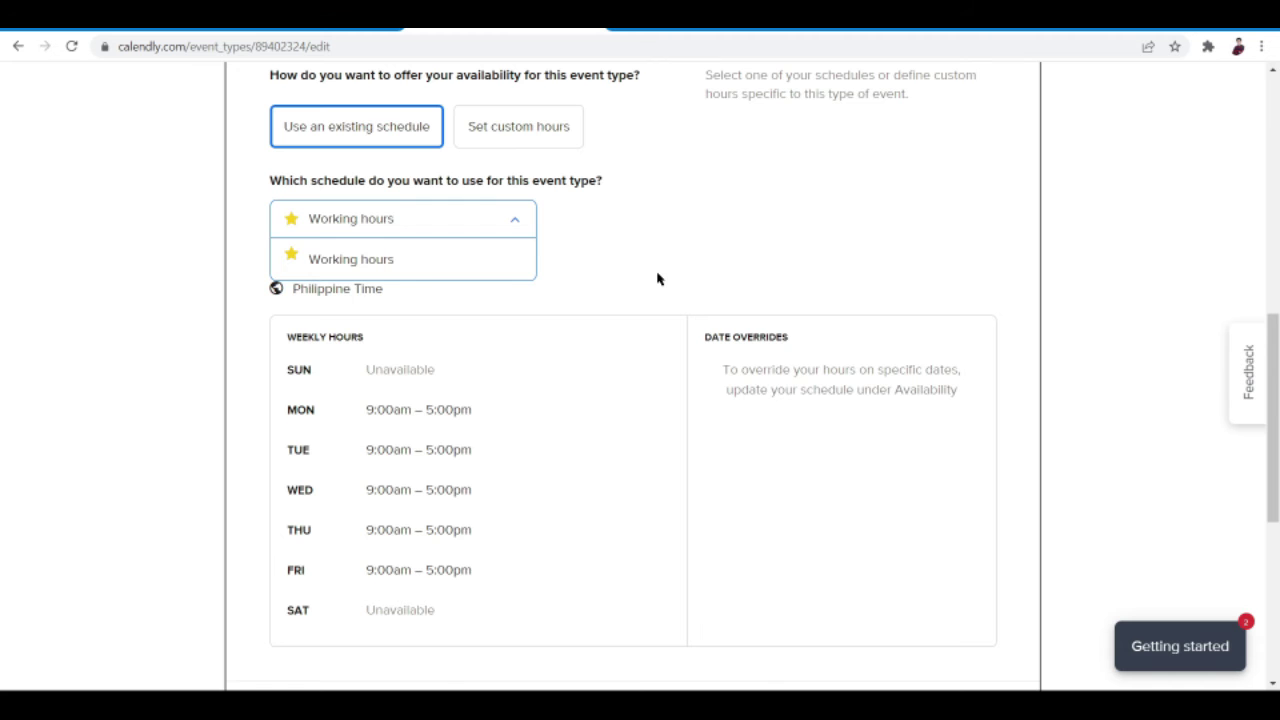
click(508, 228)
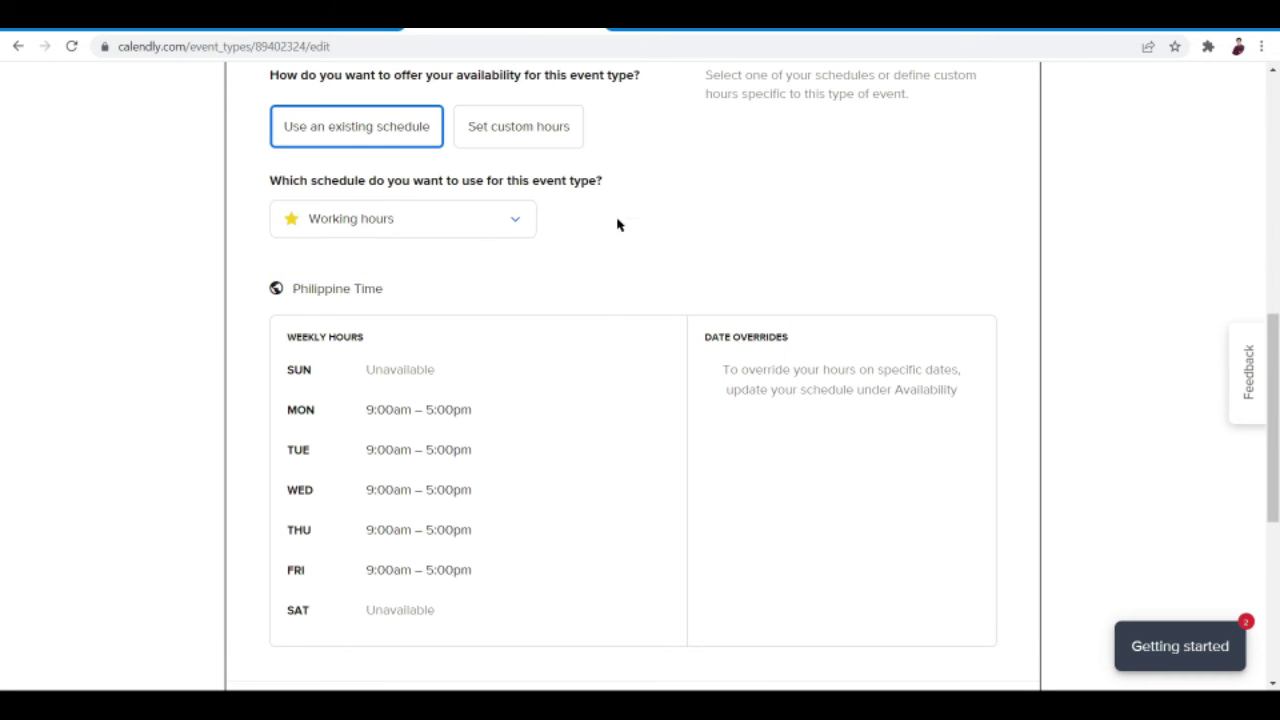
Add a 15-minute buffer after each event and save the availability settings
scroll(597, 309, down, 2)
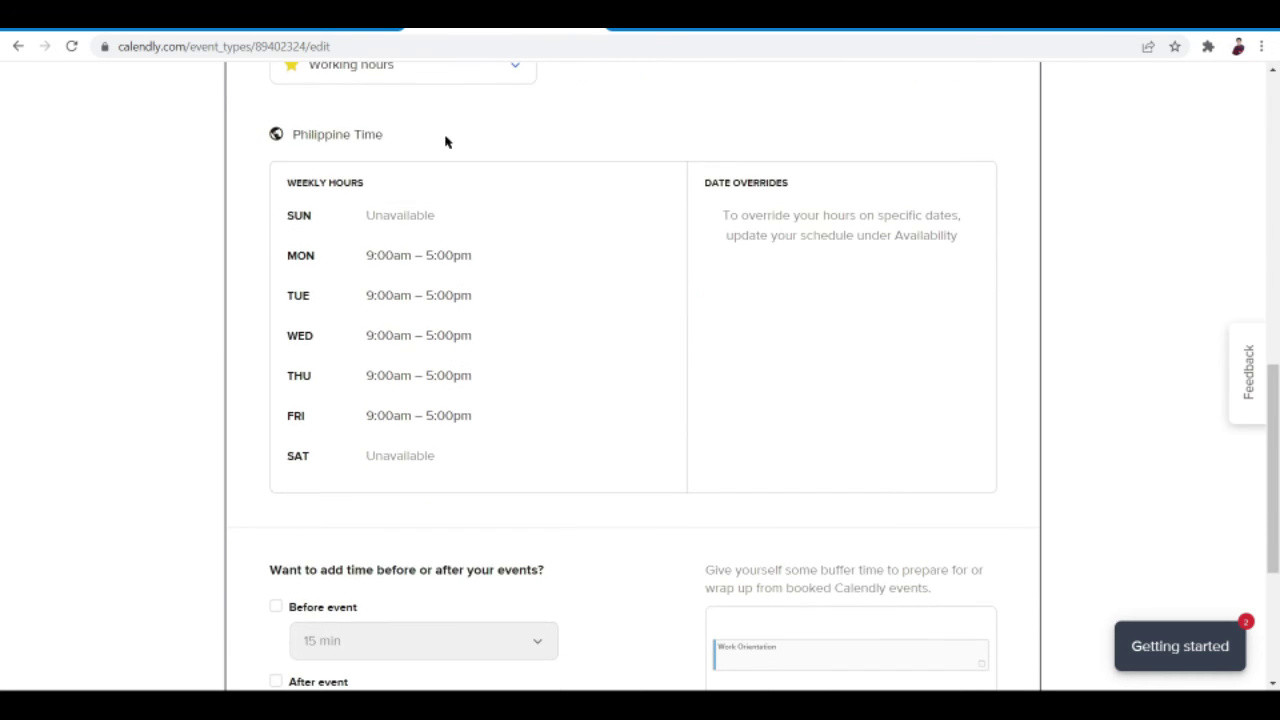
scroll(381, 191, up, 2)
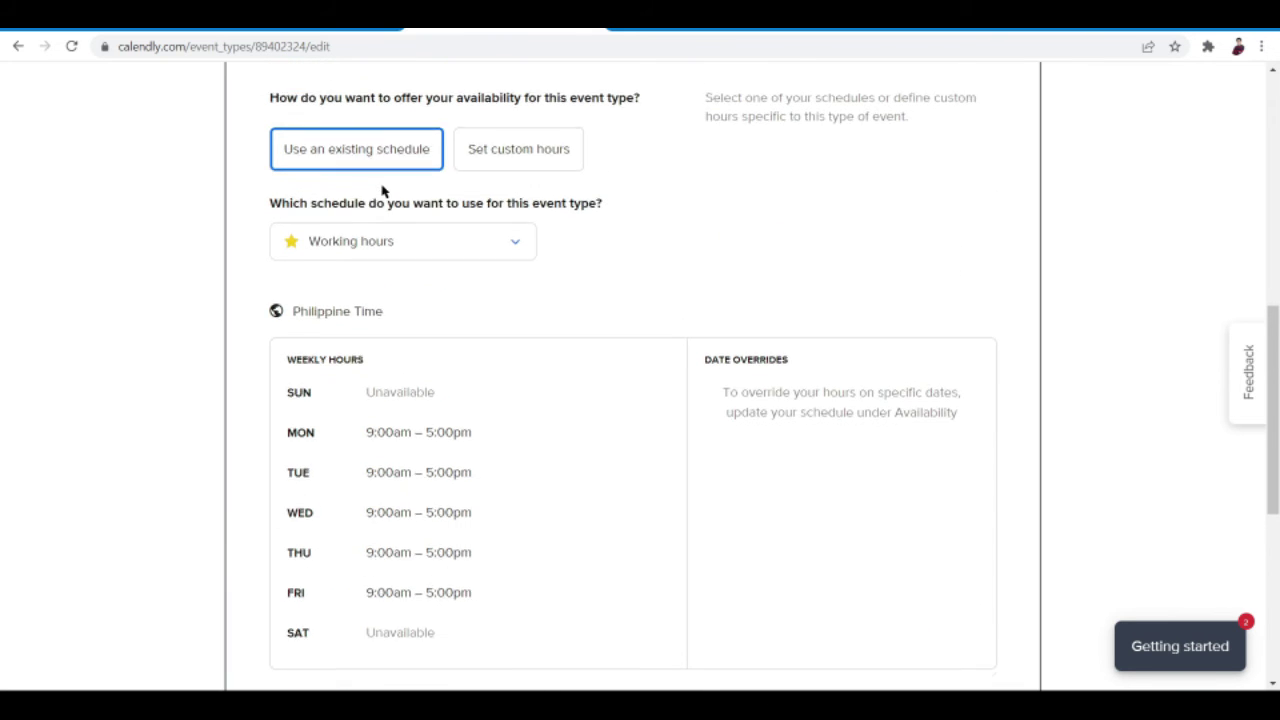
scroll(520, 375, up, 1)
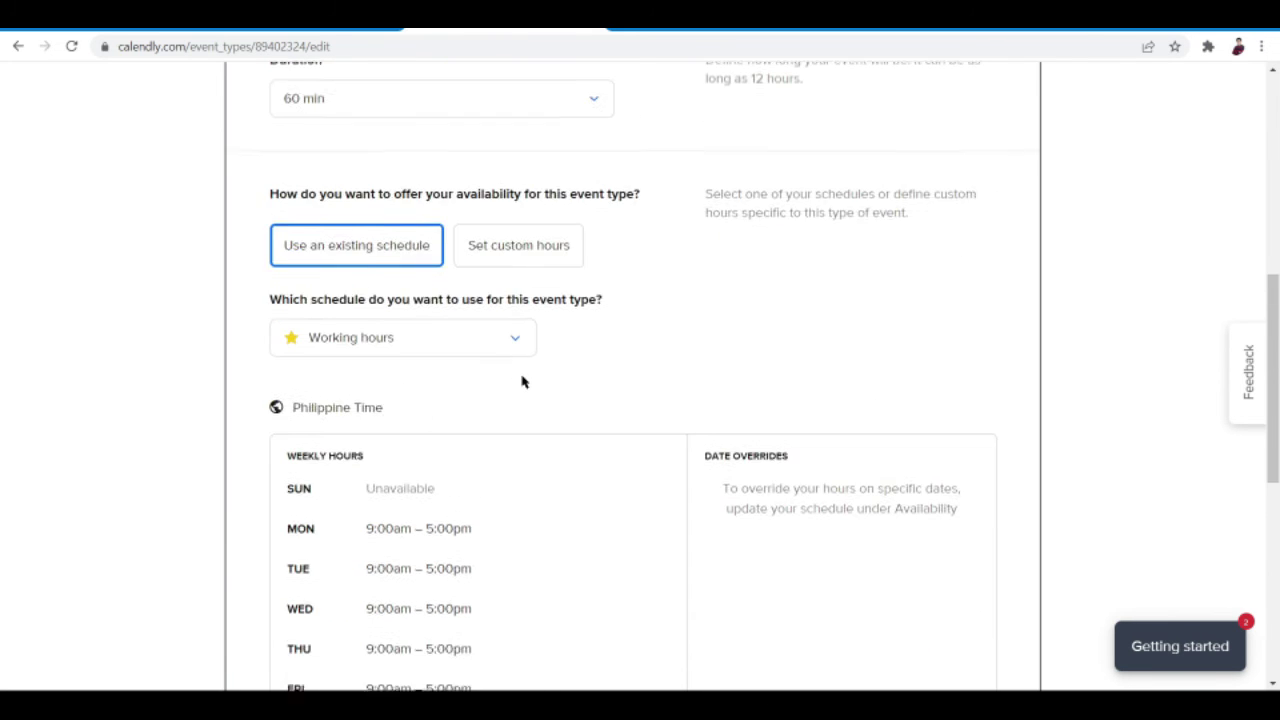
scroll(622, 276, down, 1)
scroll(621, 275, down, 2)
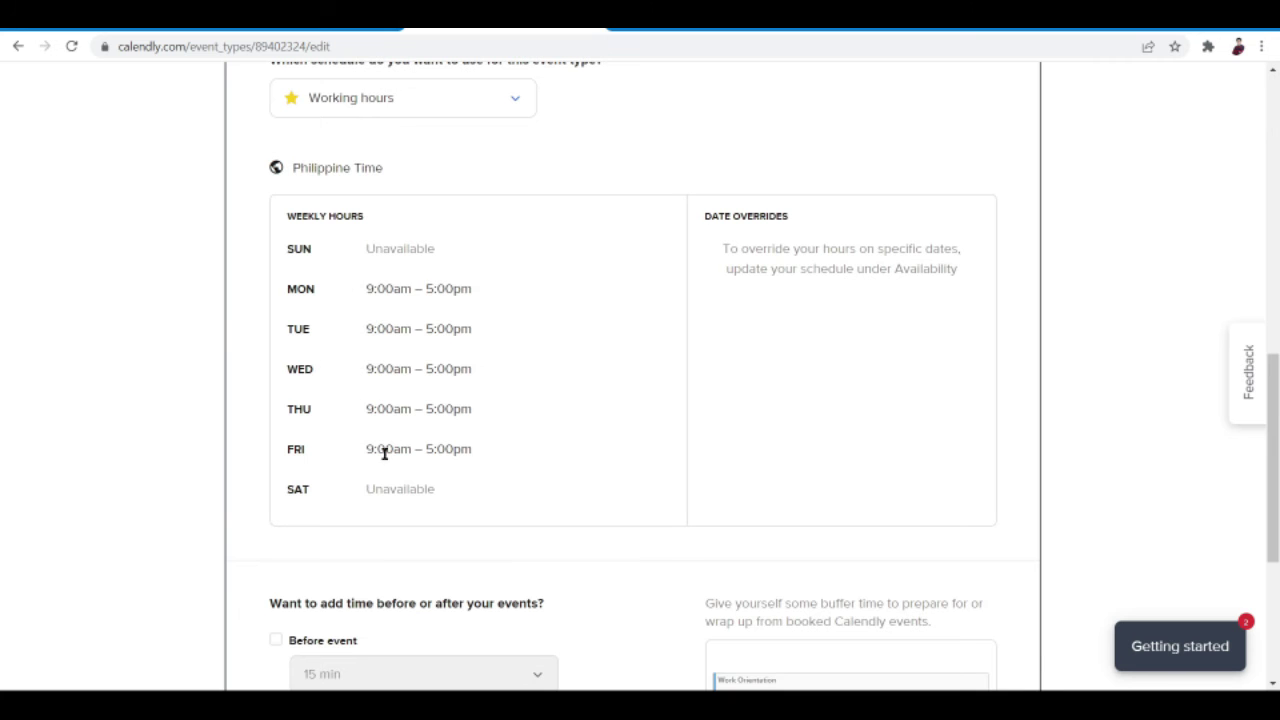
scroll(501, 304, down, 2)
scroll(501, 304, down, 1)
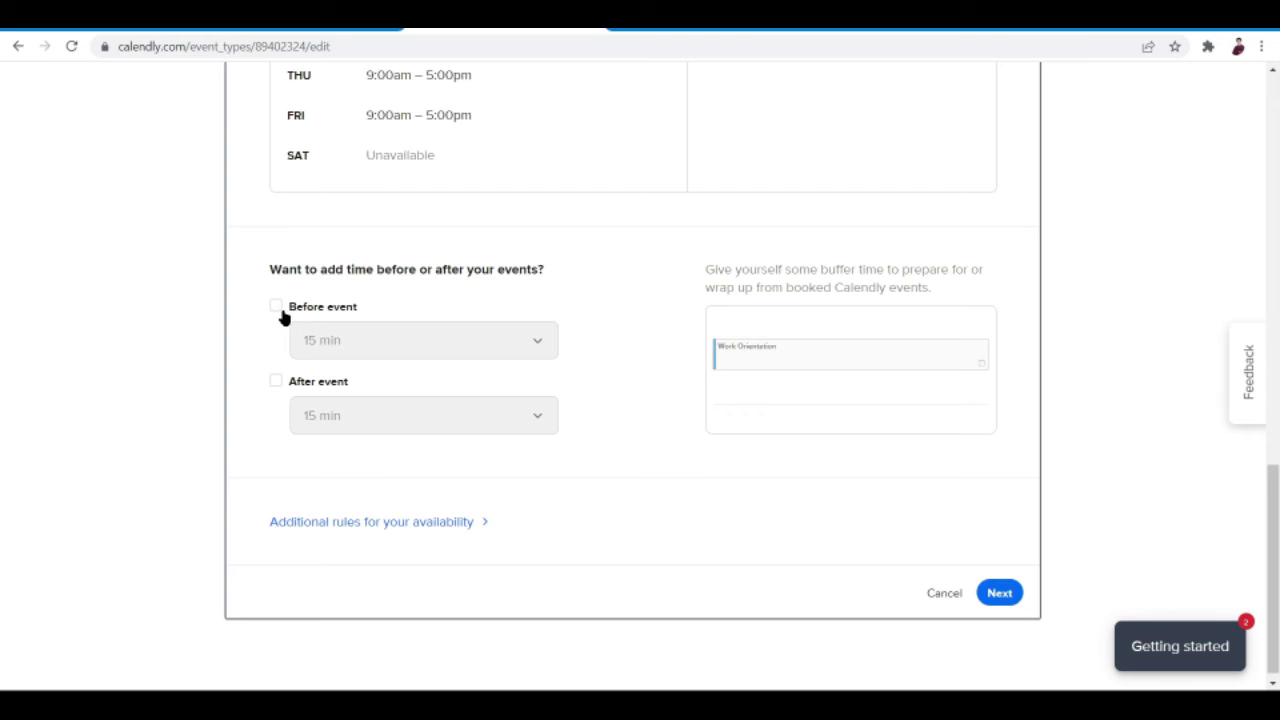
click(277, 385)
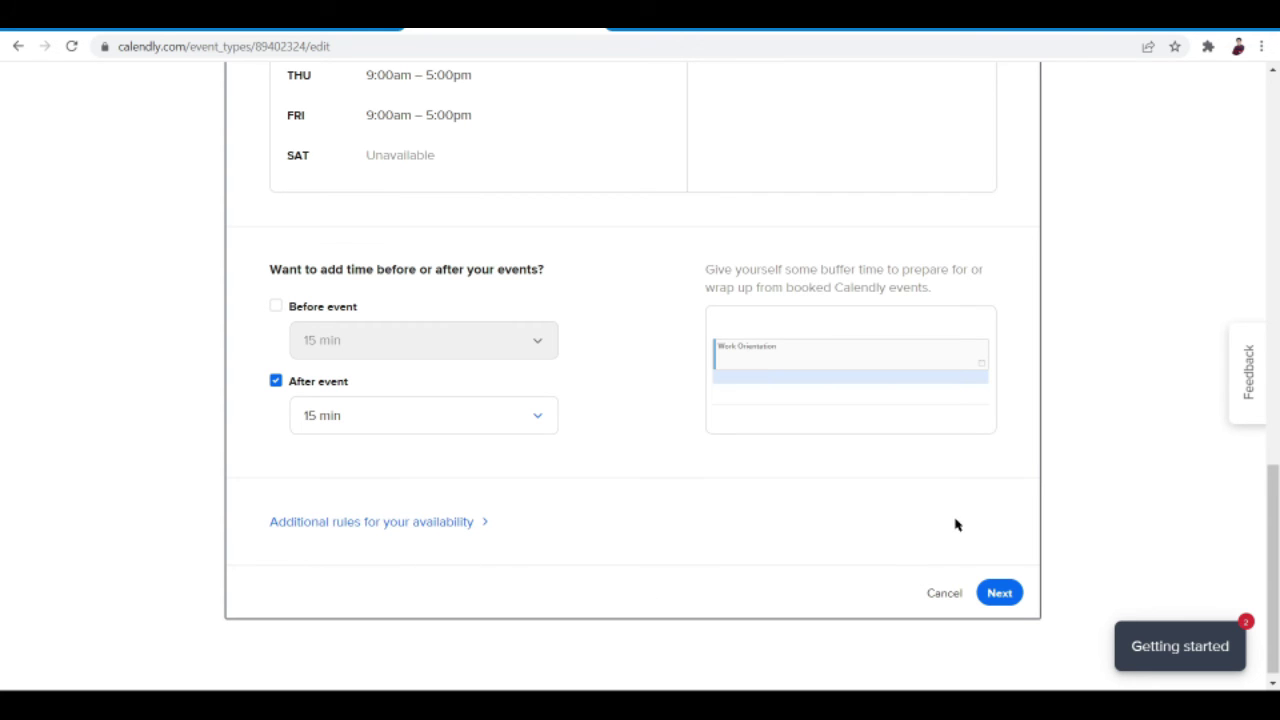
click(1007, 594)
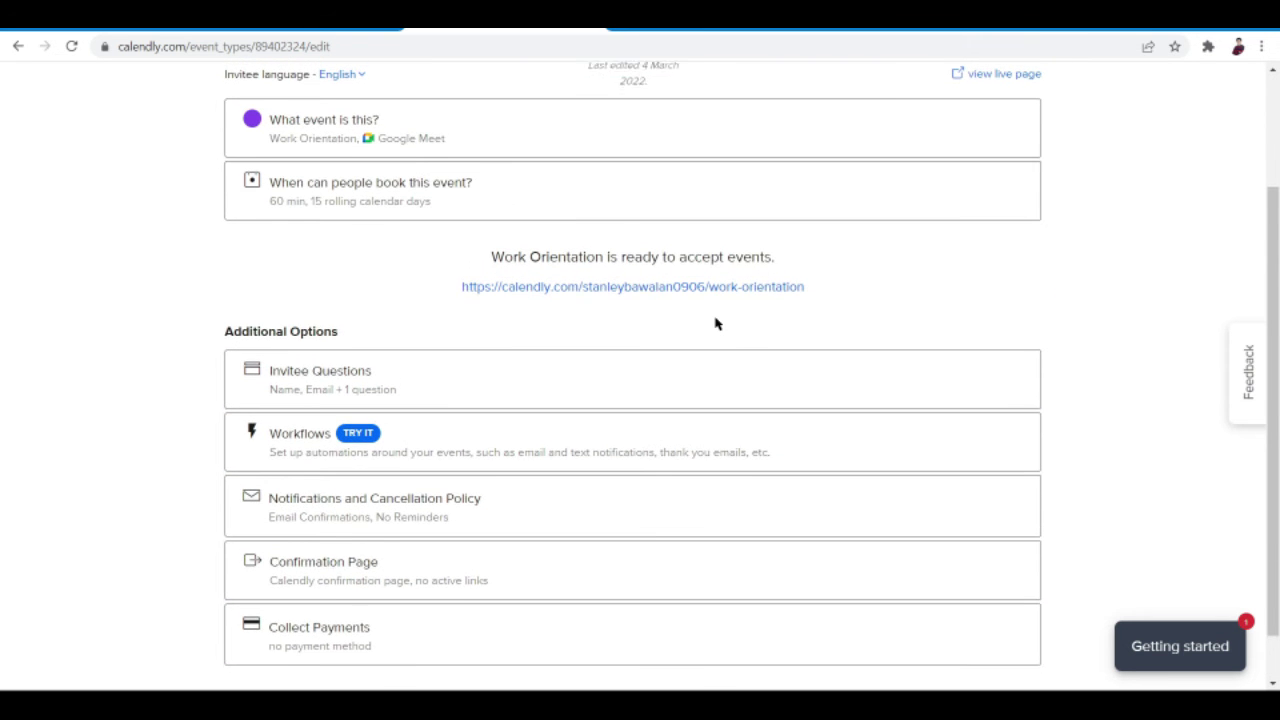
scroll(715, 323, up, 1)
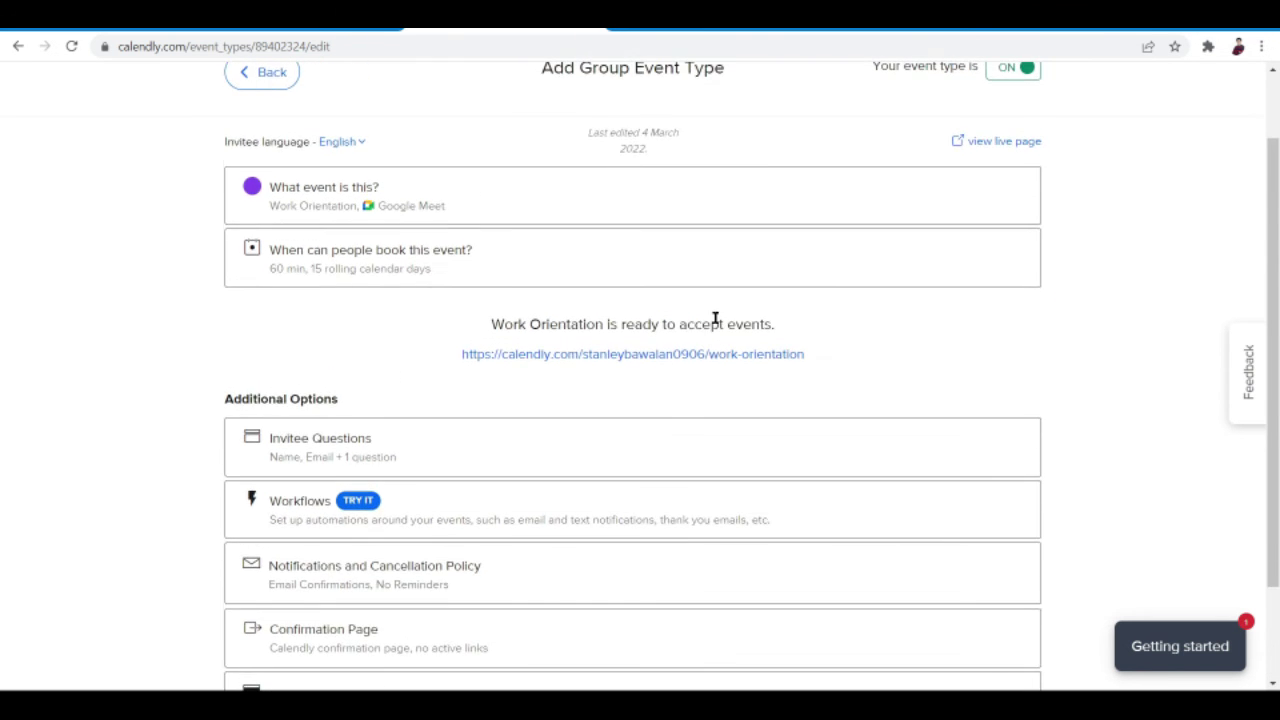
scroll(715, 323, down, 1)
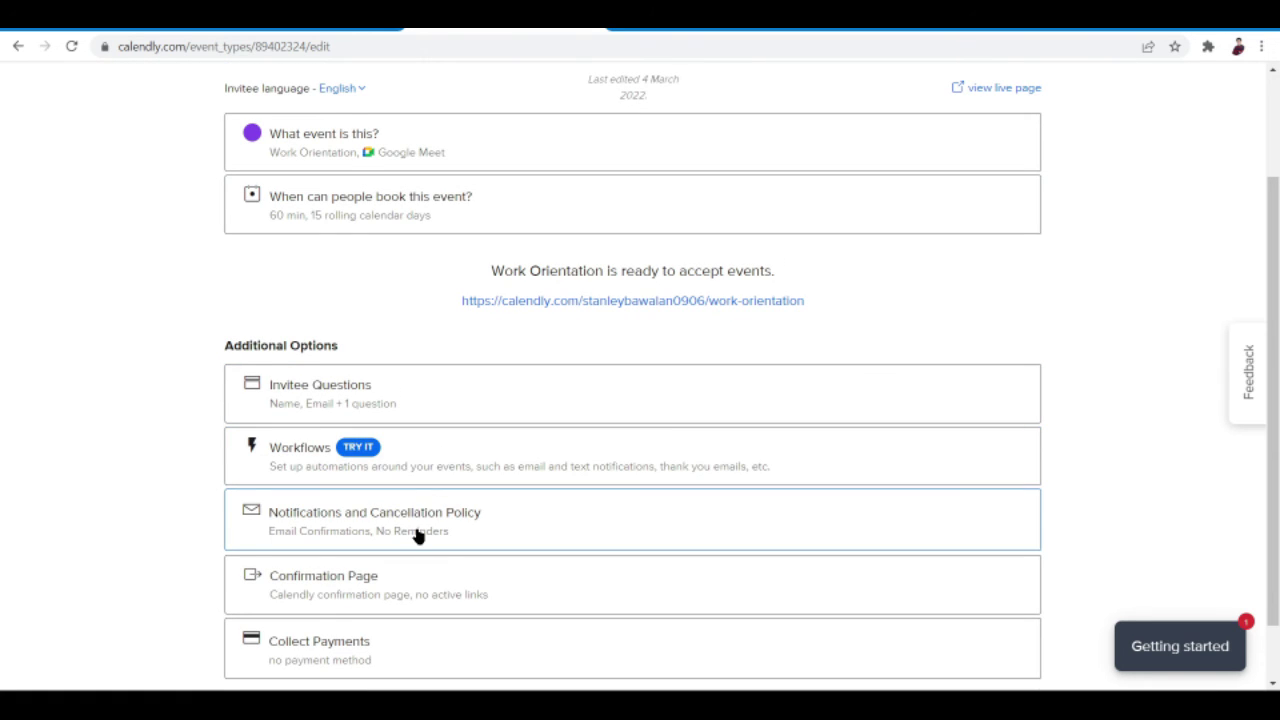
scroll(414, 534, down, 1)
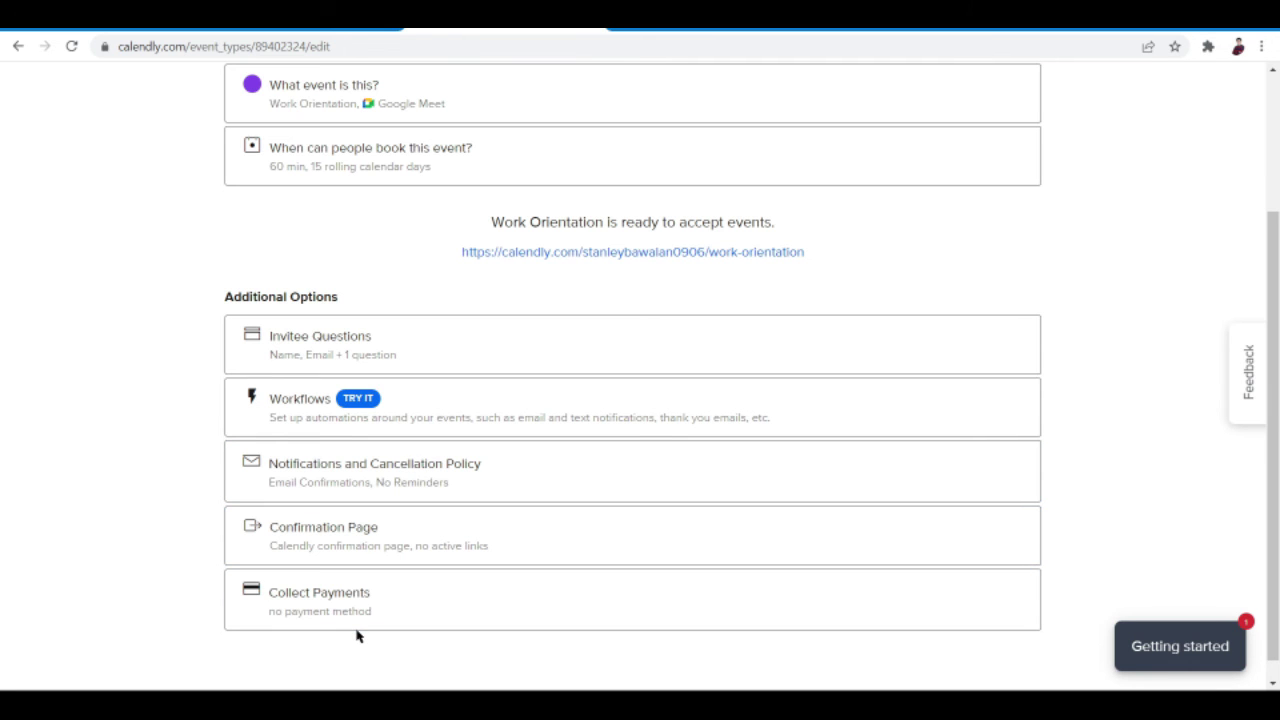
scroll(566, 414, up, 3)
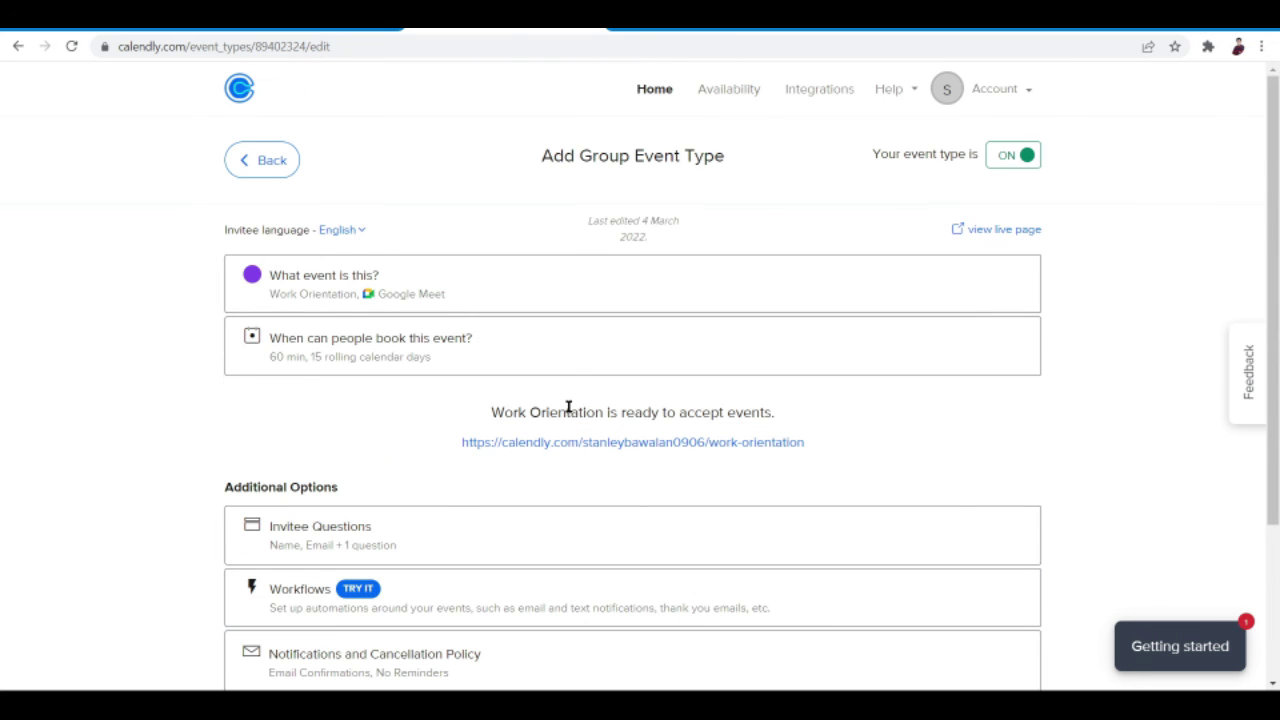
scroll(568, 408, down, 3)
scroll(568, 412, up, 3)
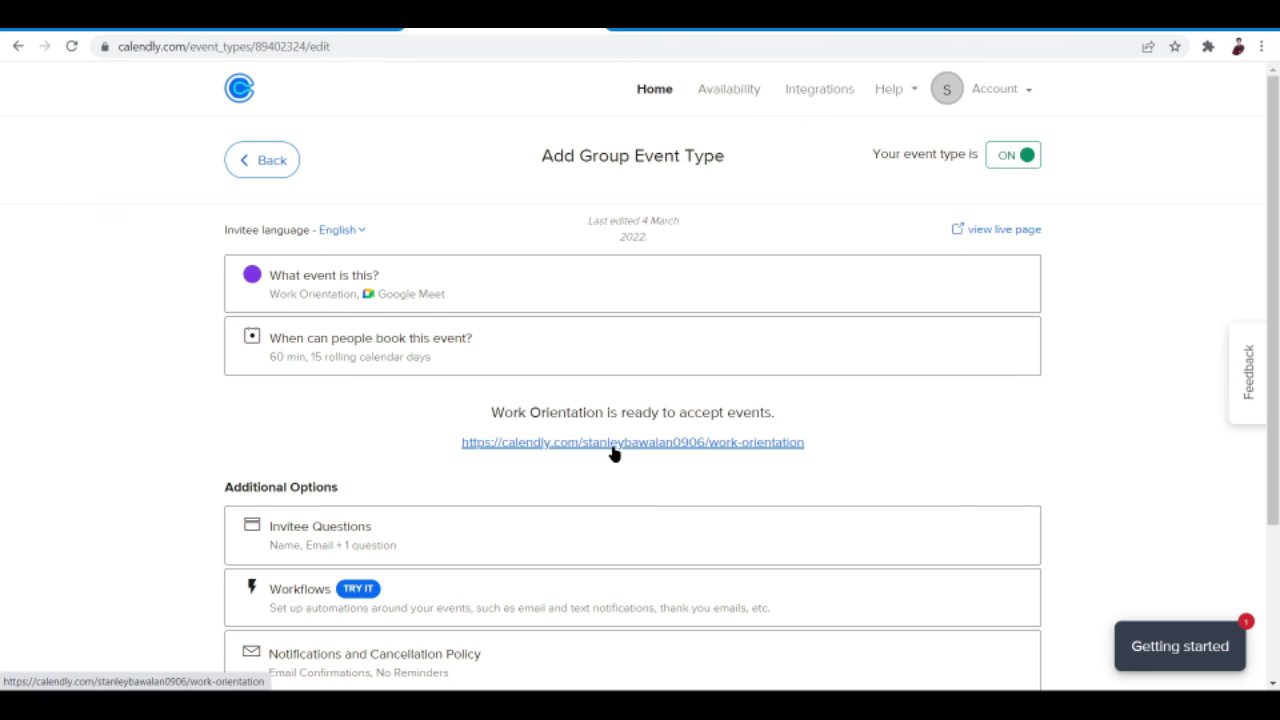
Open the Work Orientation live page and booking link in new tabs, then return to event types
right_click(975, 236)
click(1000, 244)
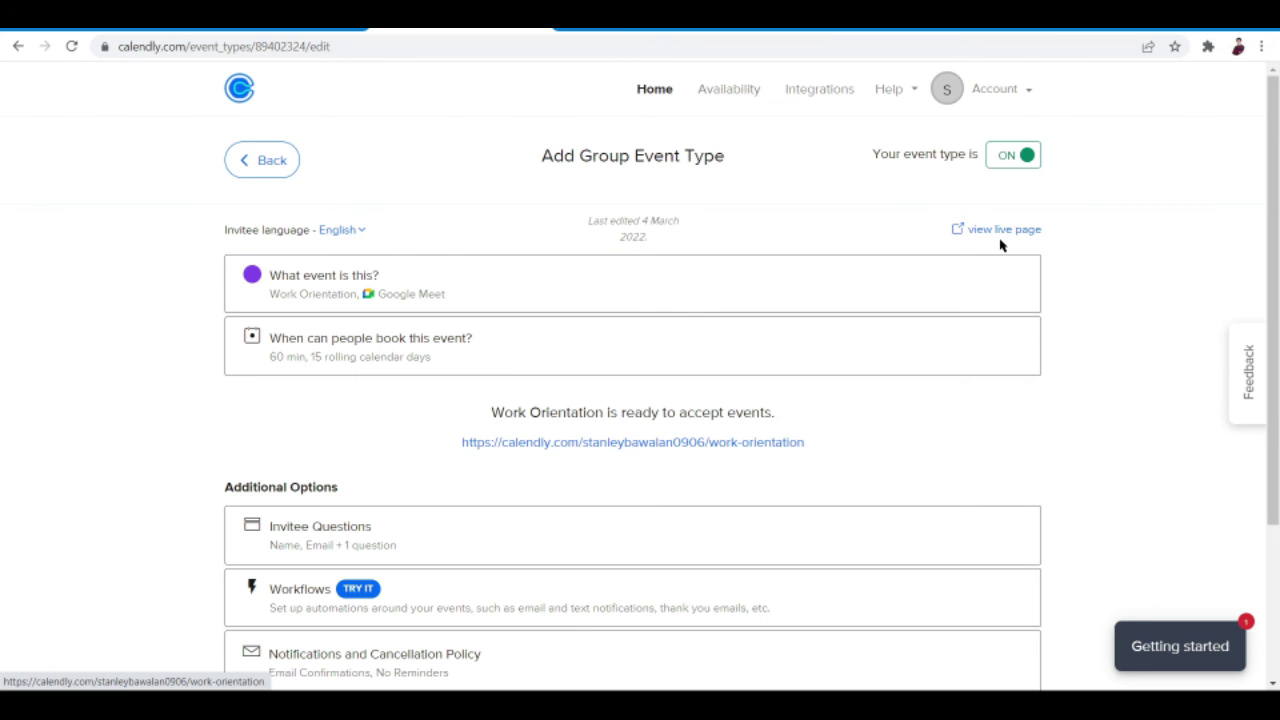
right_click(789, 455)
click(806, 460)
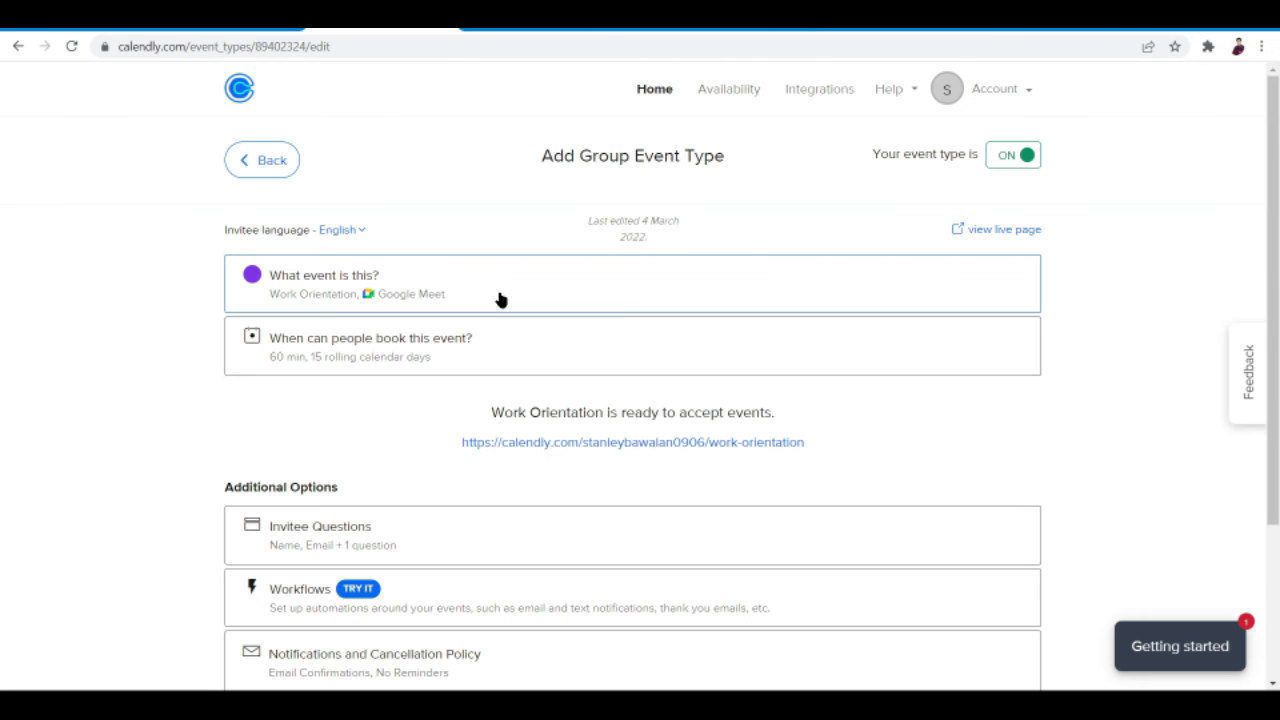
key(ctrl+Tab)
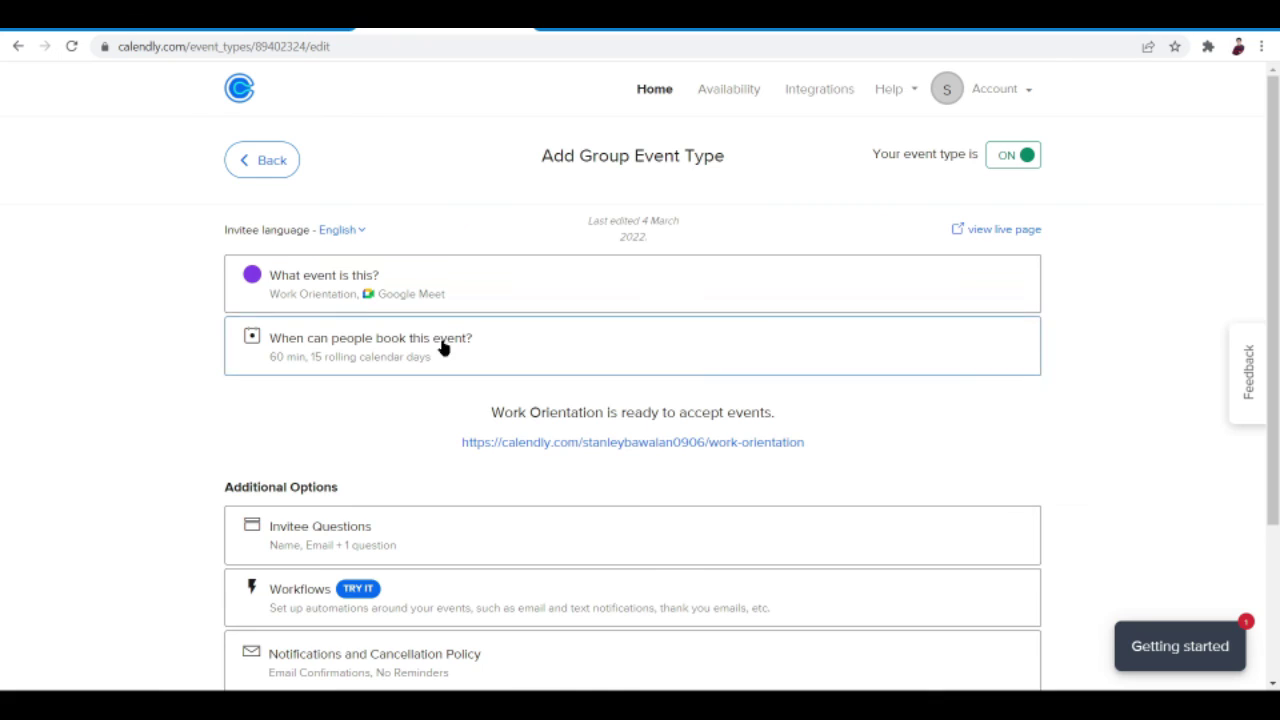
click(247, 162)
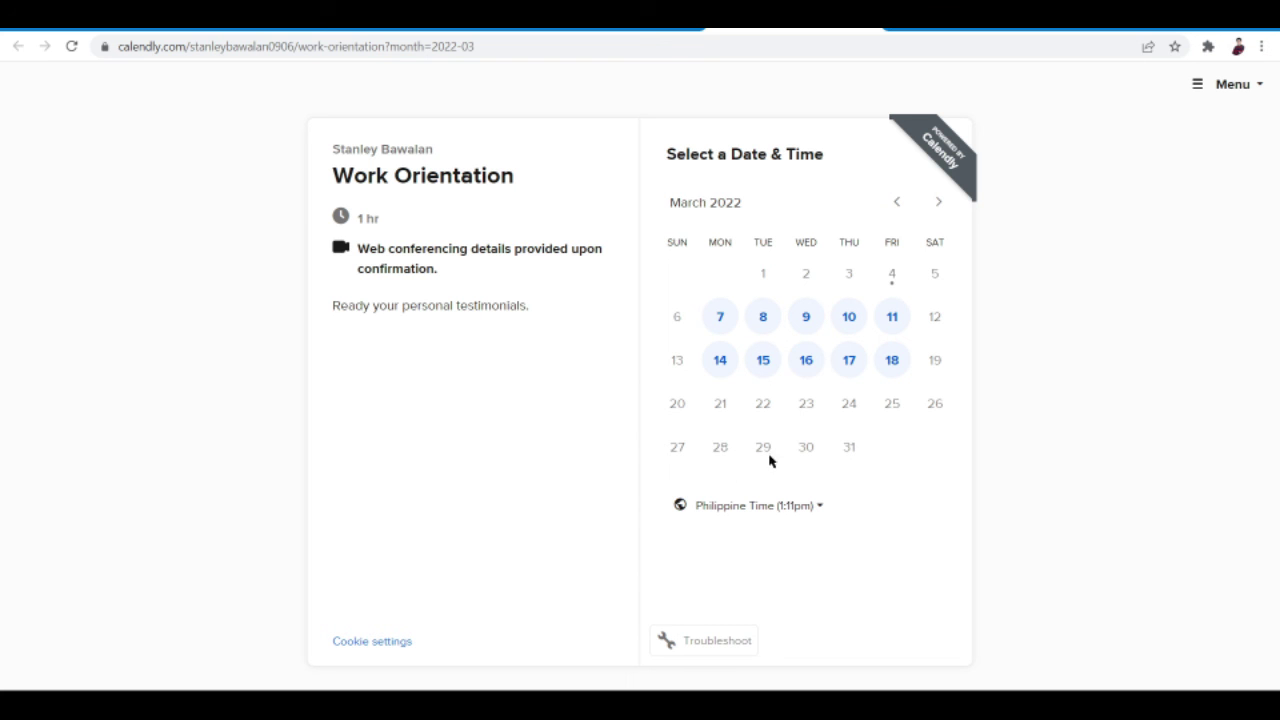
Pick Monday, March 7 and browse its 9:00am–4:00pm slots, each showing 20 spots left
click(720, 331)
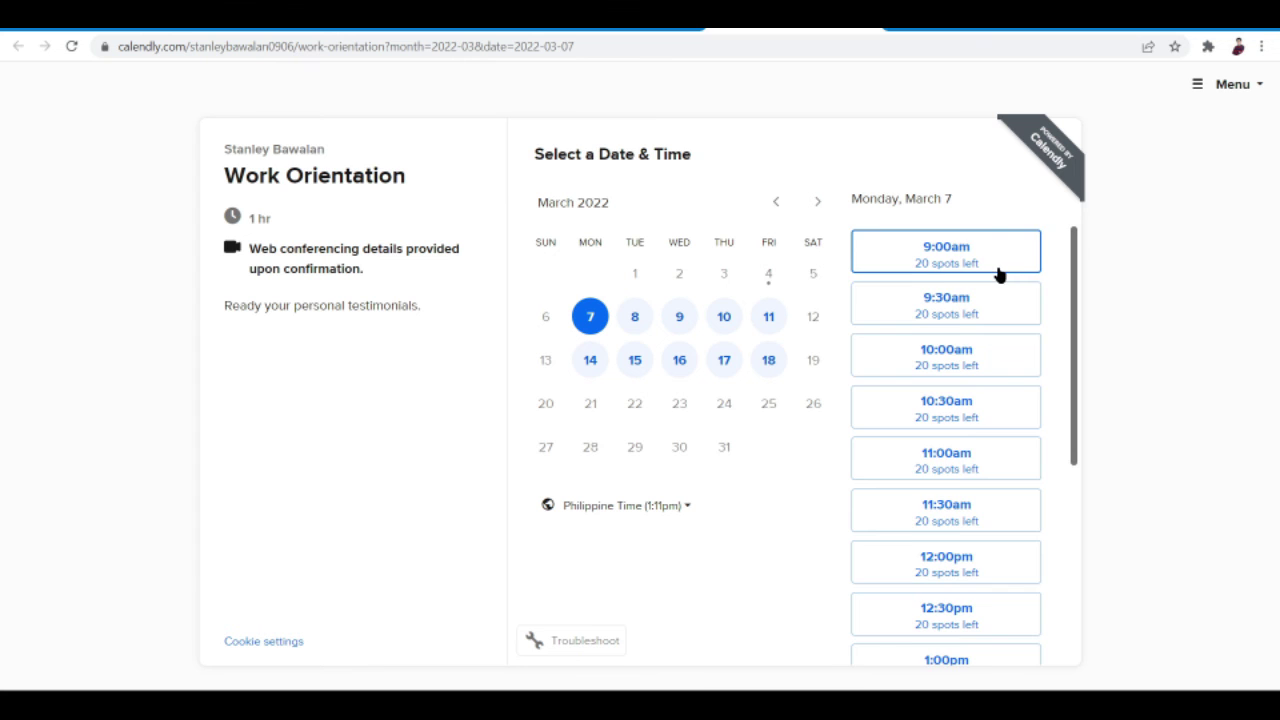
scroll(997, 272, down, 3)
scroll(997, 272, up, 3)
scroll(966, 486, down, 3)
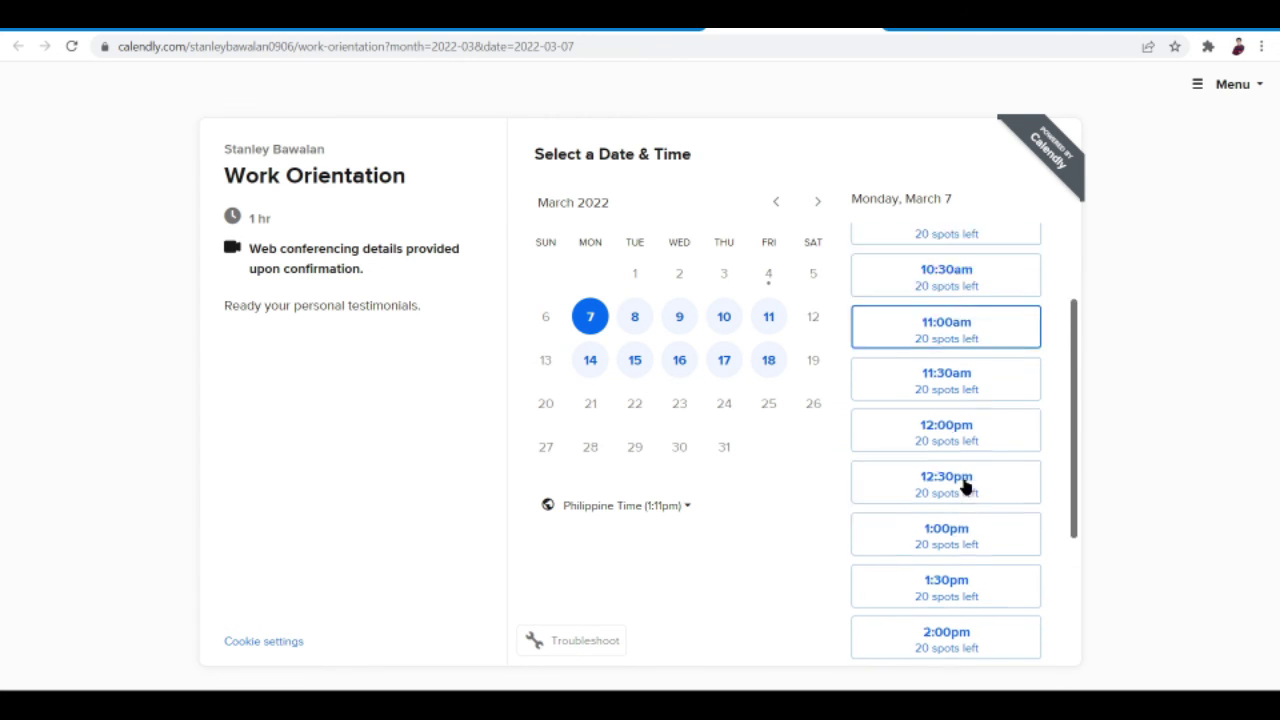
scroll(966, 486, down, 5)
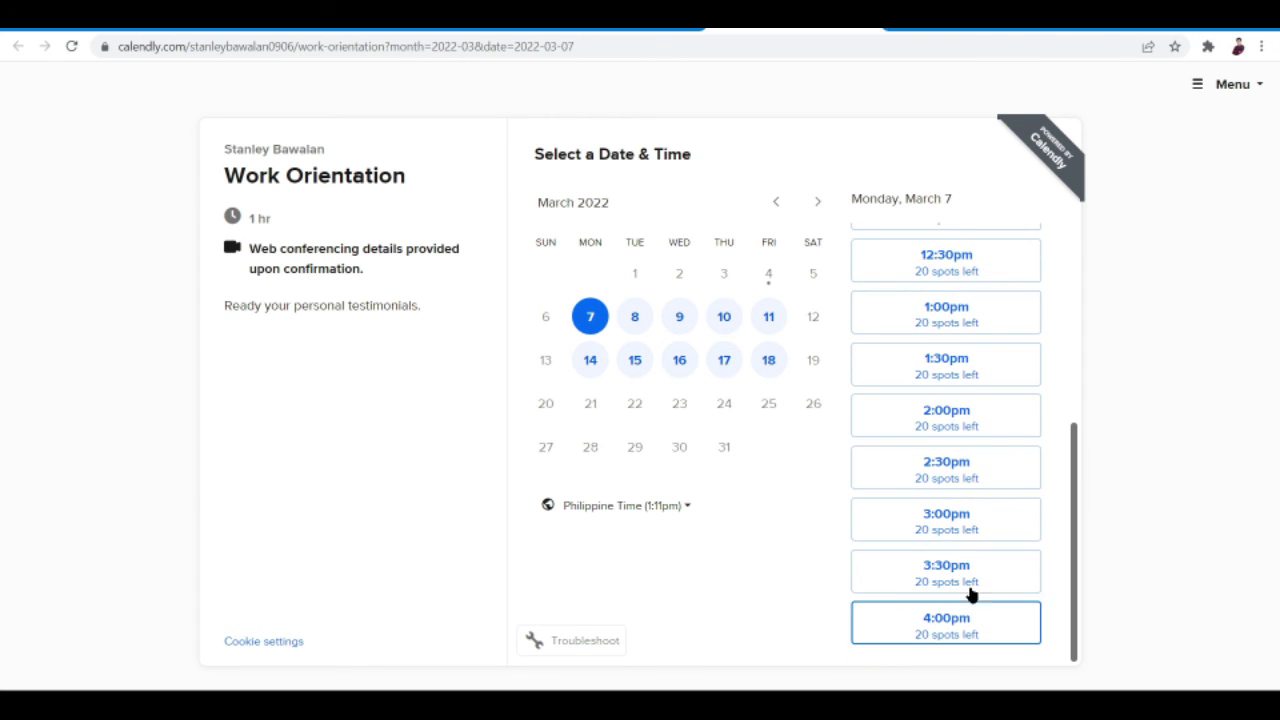
scroll(934, 382, up, 3)
scroll(932, 386, up, 4)
scroll(951, 314, up, 1)
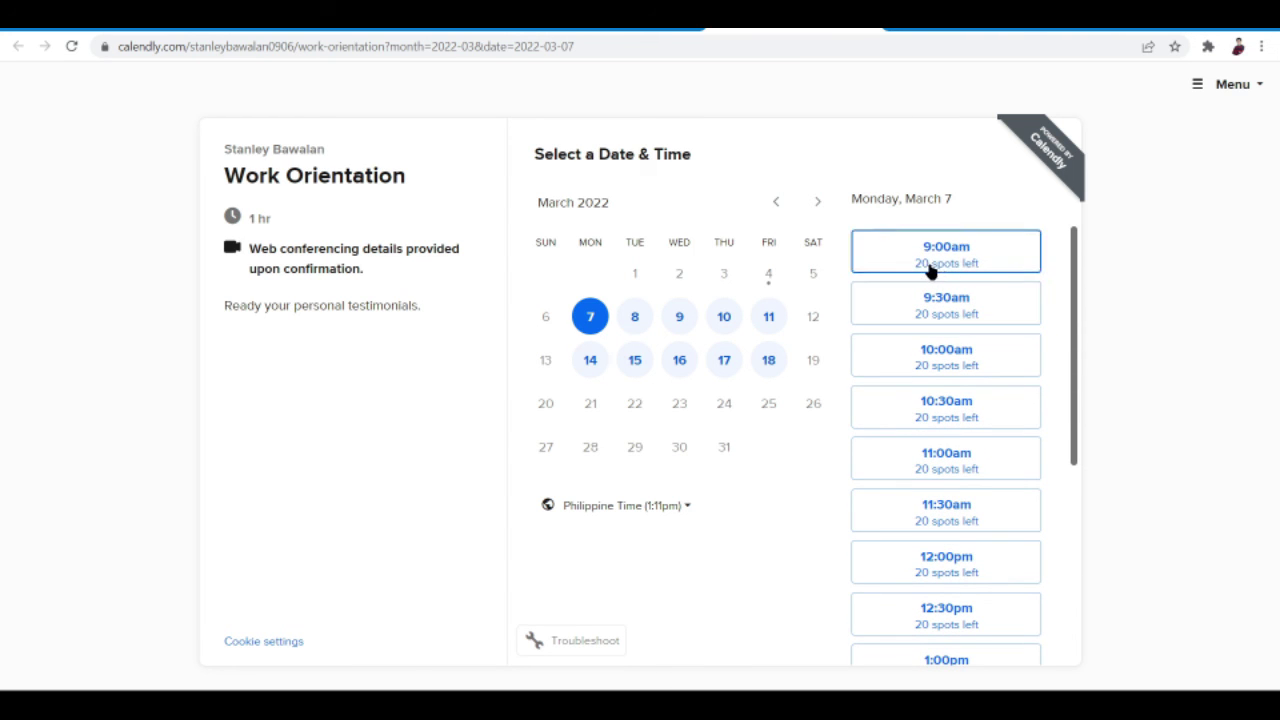
Reopen Work Orientation from the dashboard and expand its booking window: 15 calendar days, 60 min
click(480, 18)
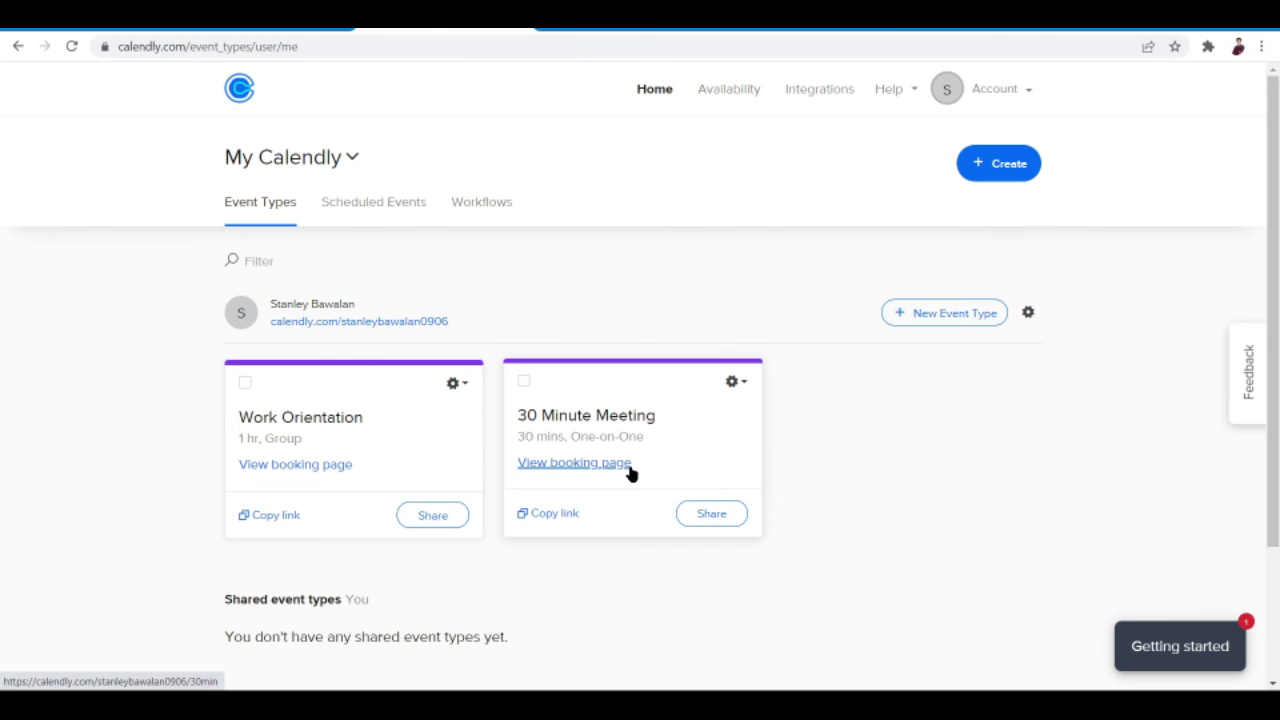
click(419, 448)
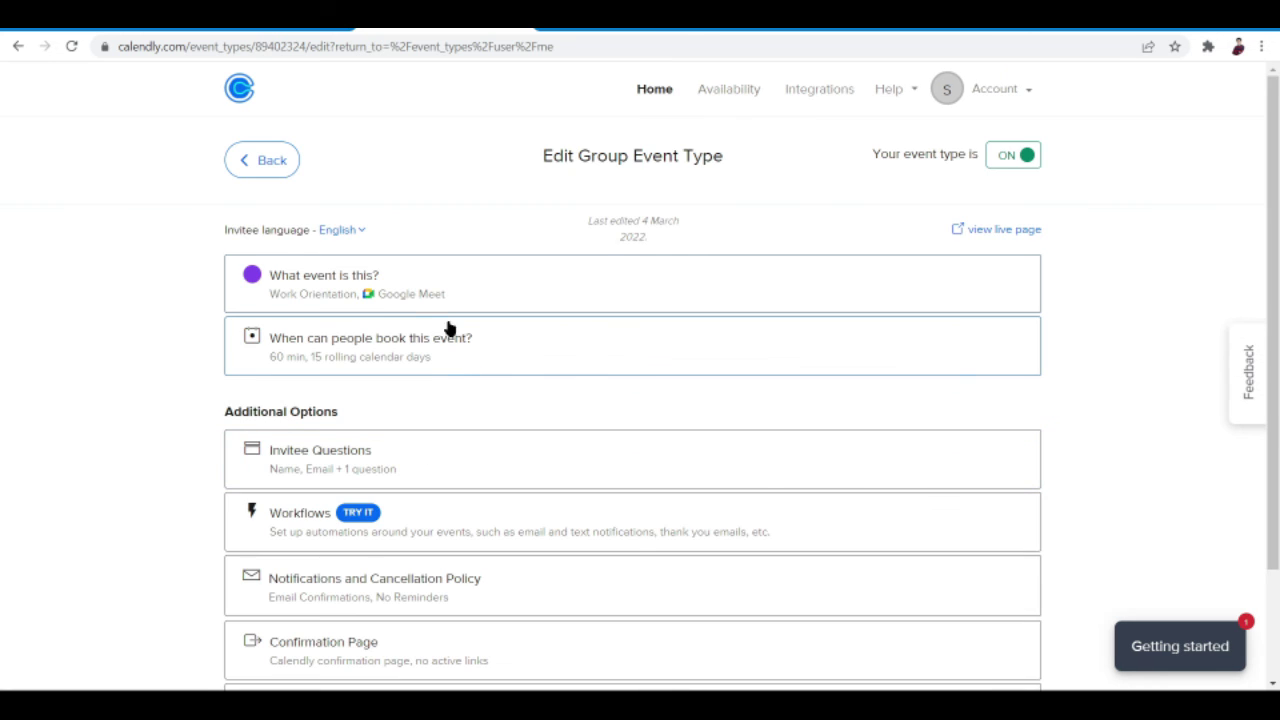
click(385, 349)
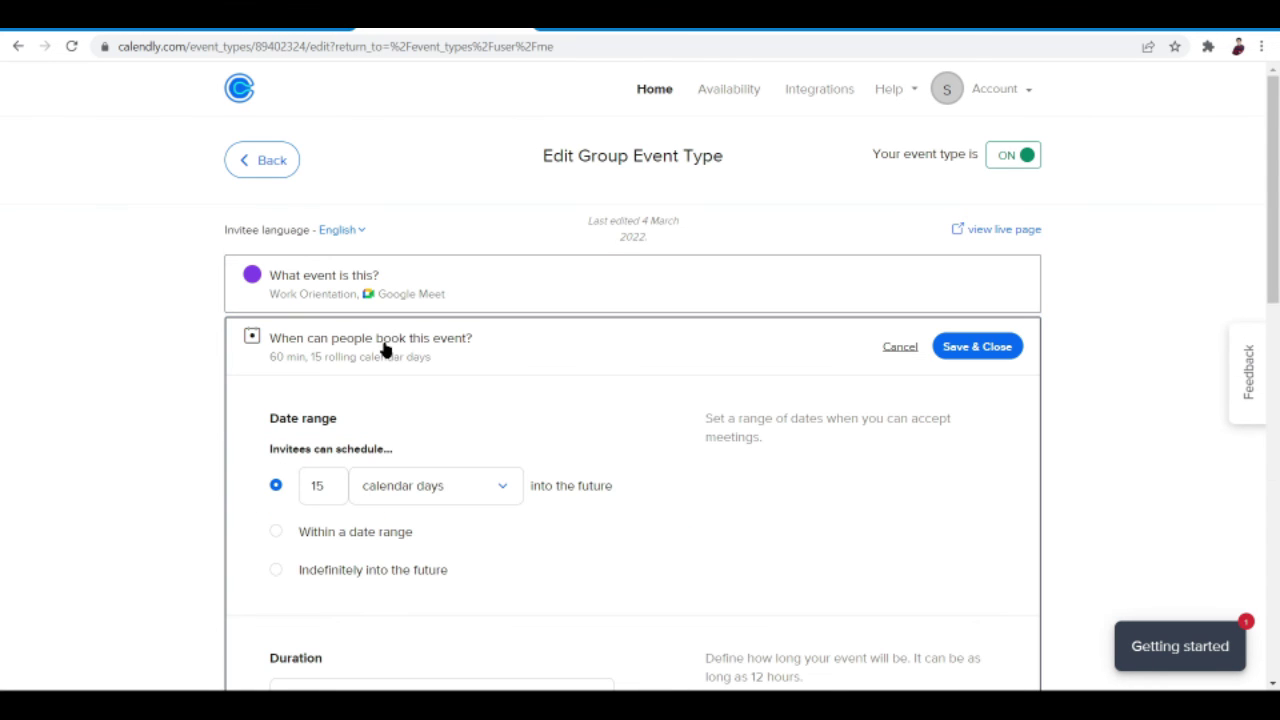
scroll(650, 475, down, 2)
scroll(650, 475, down, 1)
scroll(650, 475, down, 1)
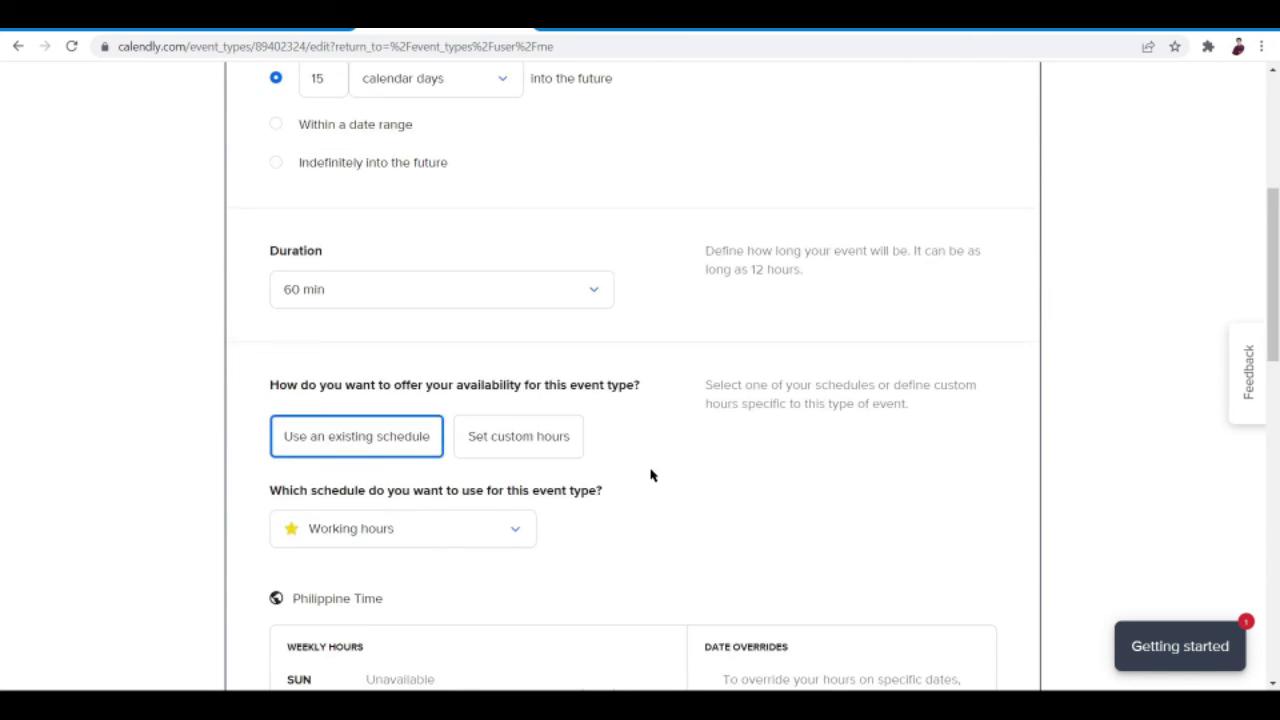
scroll(650, 475, up, 3)
scroll(650, 475, down, 1)
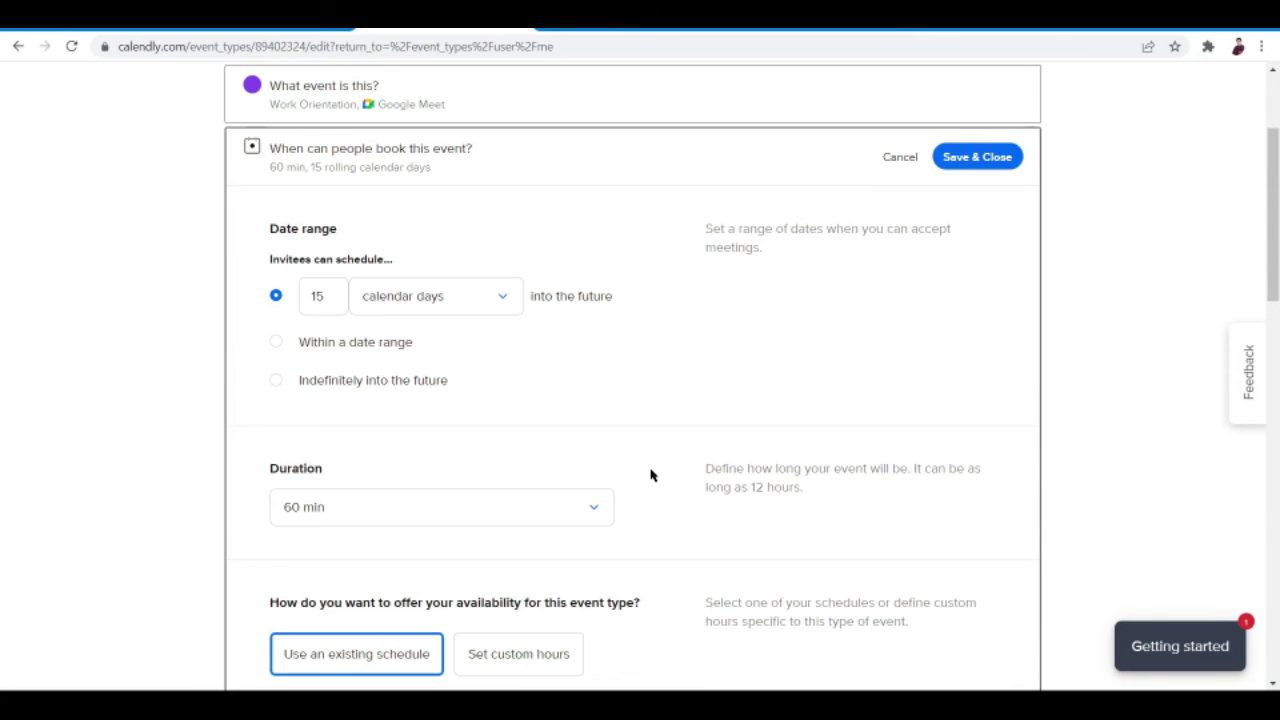